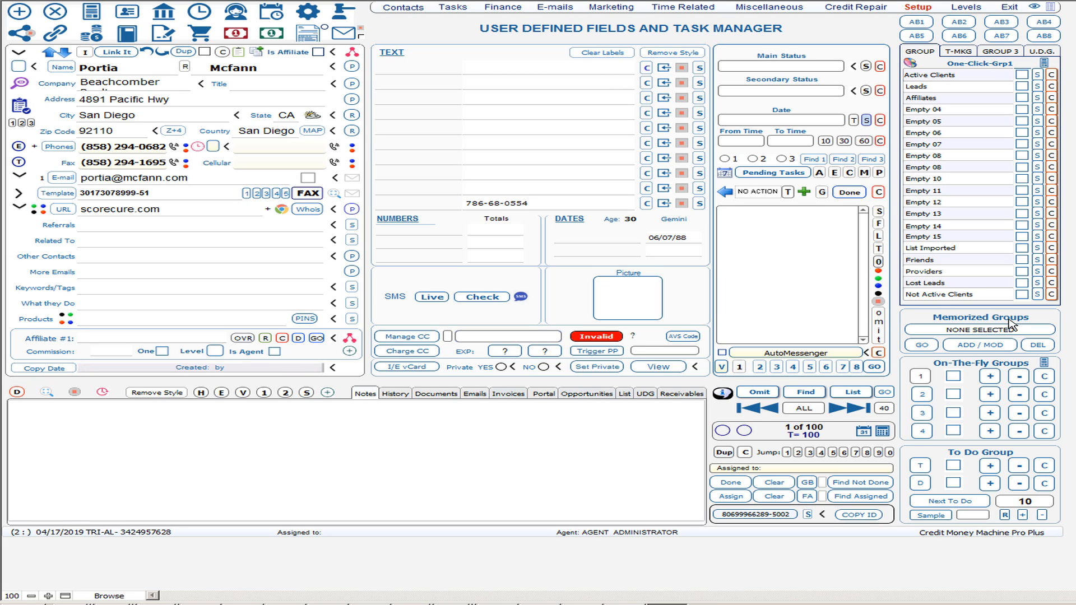
# Open the current client's Dispute Center via Credit Repair > Expert Area Selecting Current Client.
pyautogui.click(869, 9)
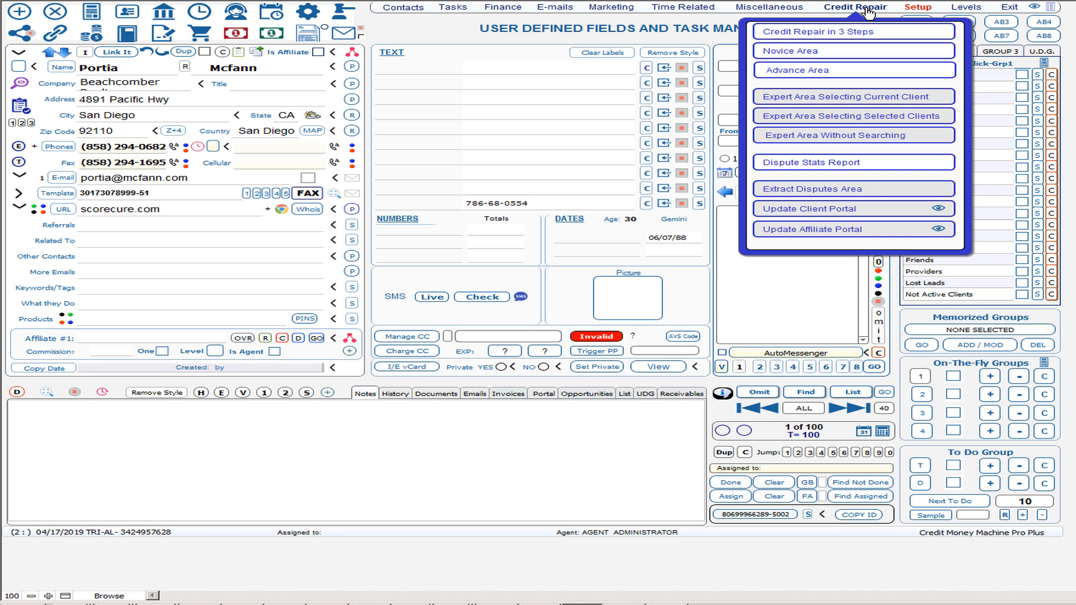
pyautogui.click(853, 100)
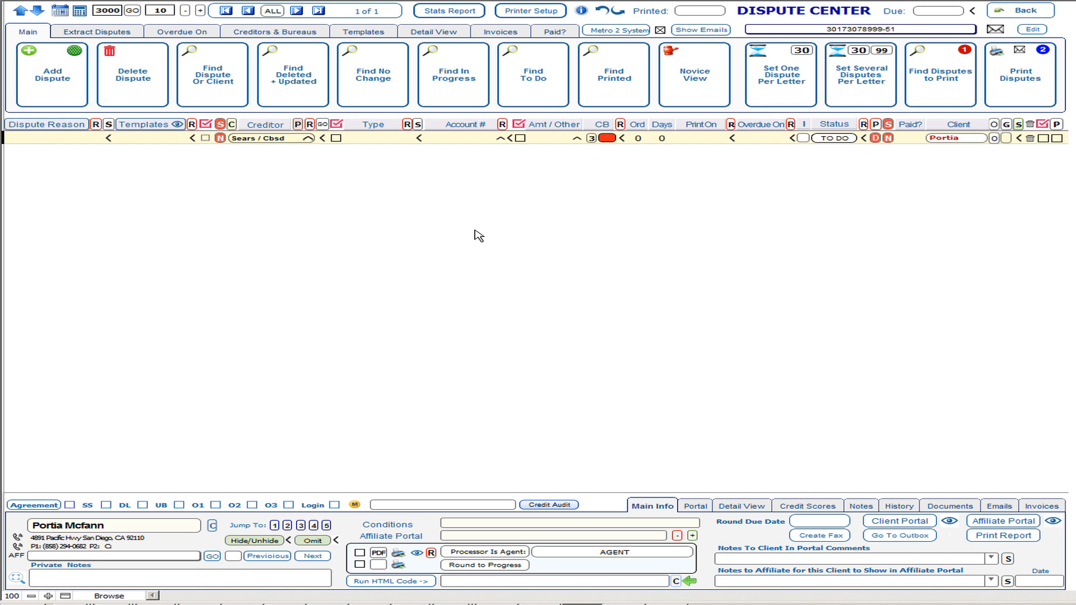
# Set the Sears / Cbsd dispute's type to Charge Off - 3.
pyautogui.click(660, 30)
pyautogui.moveTo(263, 144)
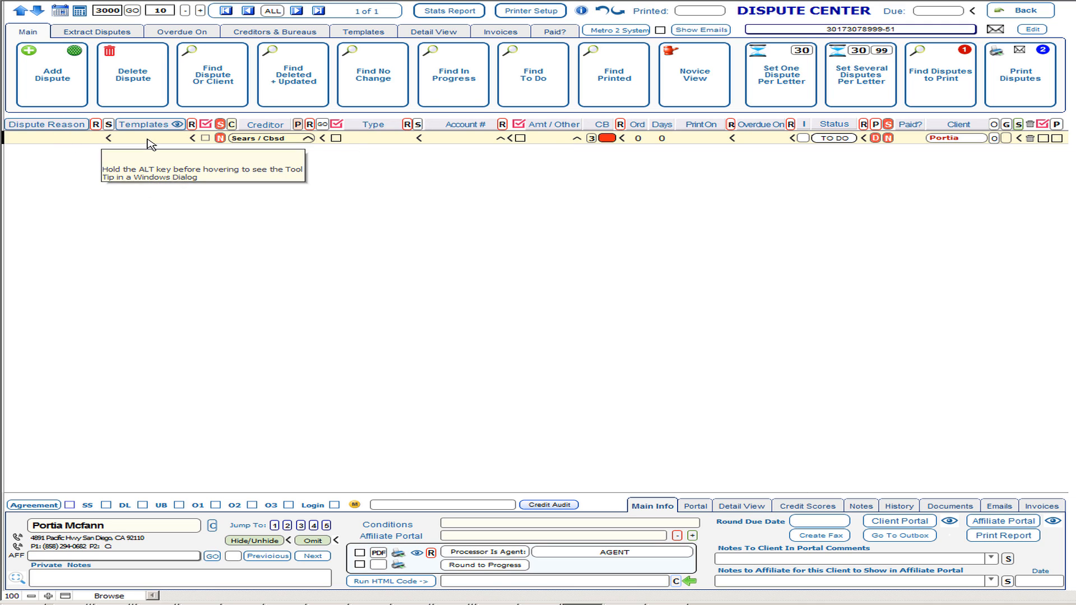
pyautogui.click(370, 140)
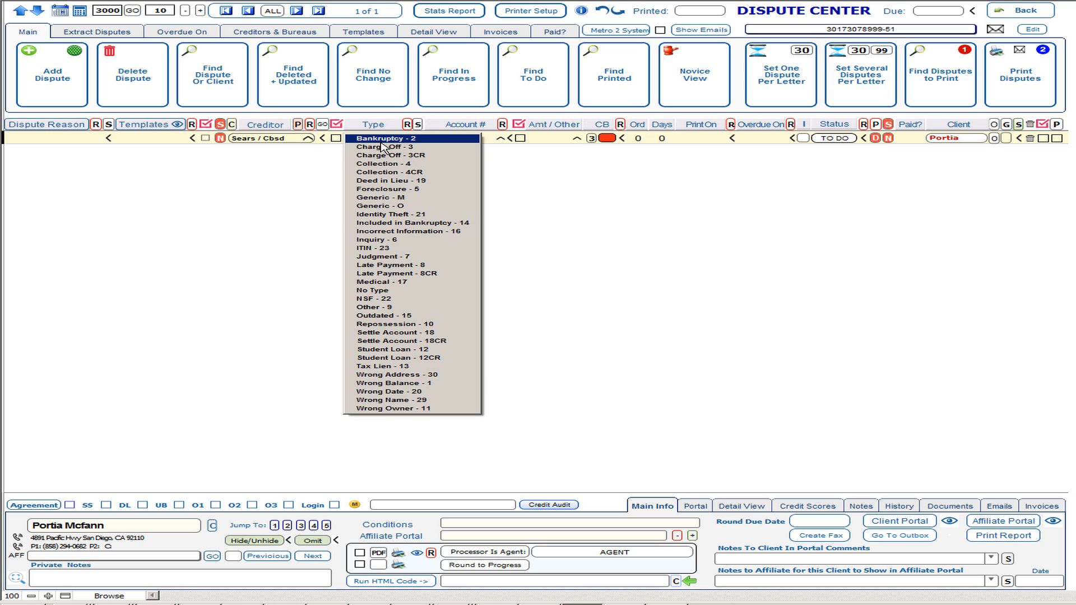
pyautogui.click(384, 147)
pyautogui.click(385, 147)
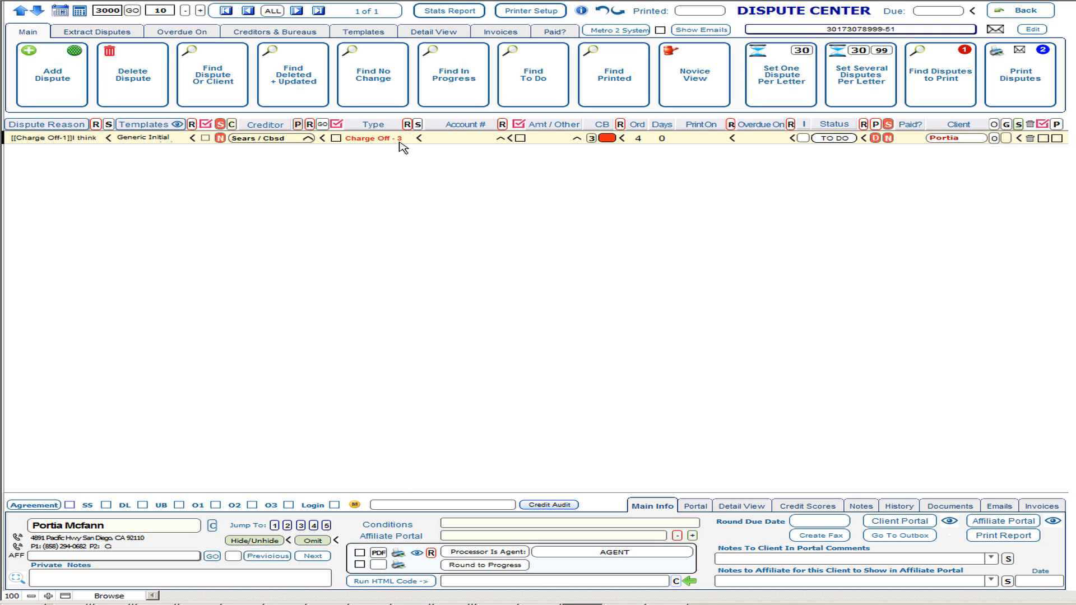
pyautogui.moveTo(400, 147)
# Enter account number 65465 on the charge-off dispute and set its CB to EQ.
pyautogui.click(456, 141)
pyautogui.click(612, 140)
pyautogui.click(616, 148)
pyautogui.moveTo(164, 140)
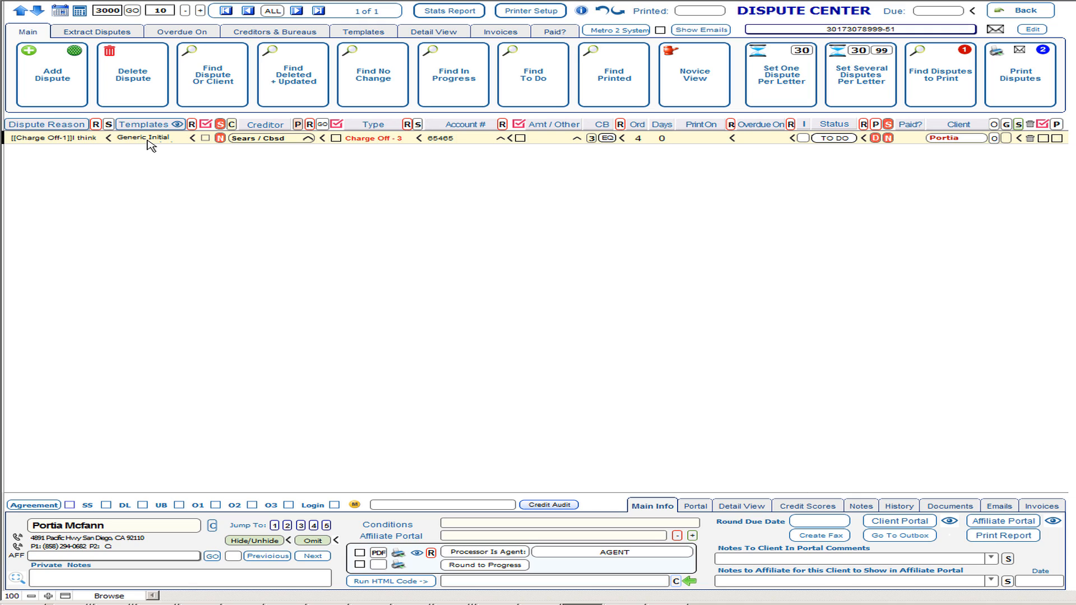
# Load the Generic Initial Dispute Multiple template in Template Manager, review it, then exit.
pyautogui.click(177, 125)
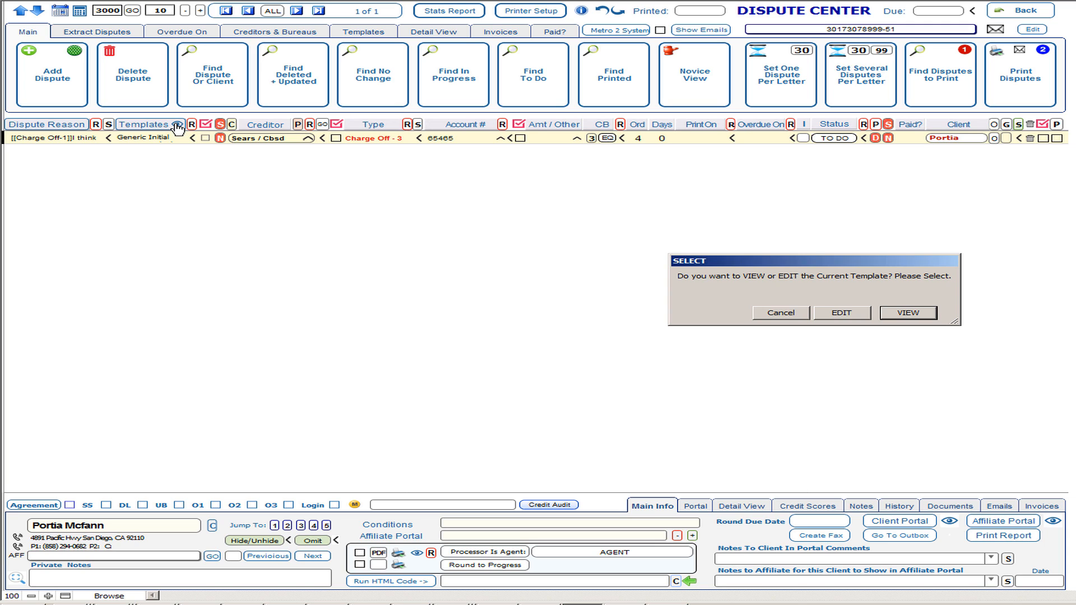
pyautogui.click(857, 315)
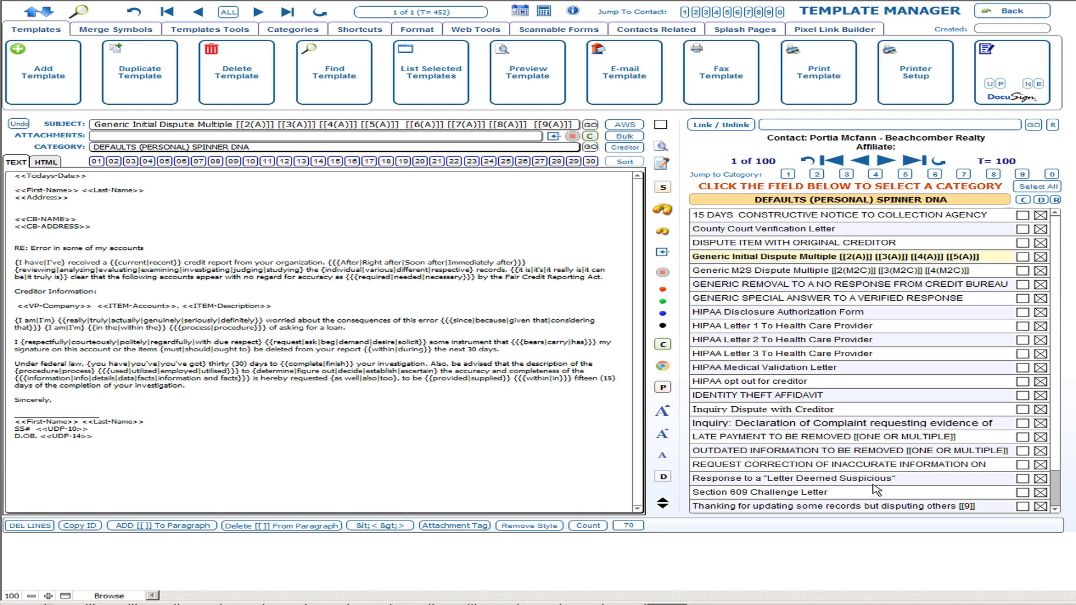
pyautogui.scroll(-1, 1058, 502)
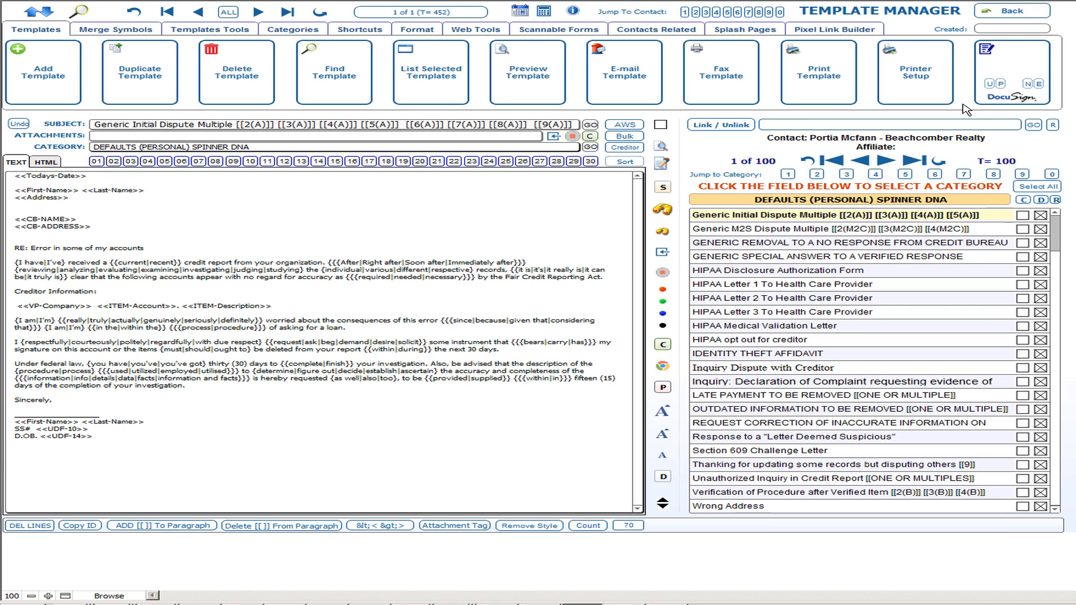
pyautogui.click(1025, 22)
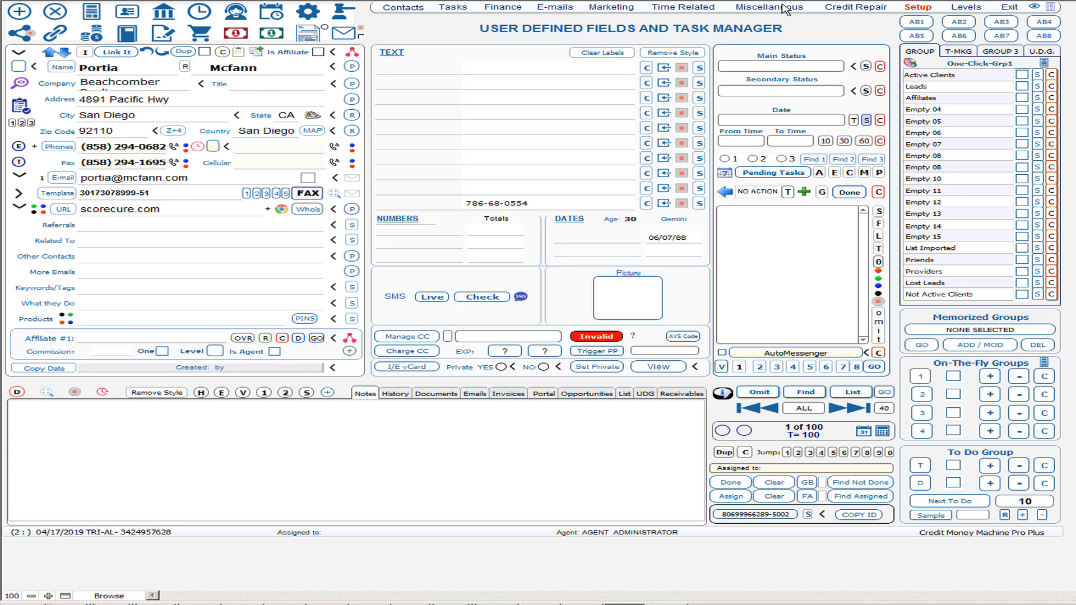
# Go back to the current client's disputes through Credit Repair > Expert Area Selecting Current Client.
pyautogui.click(863, 7)
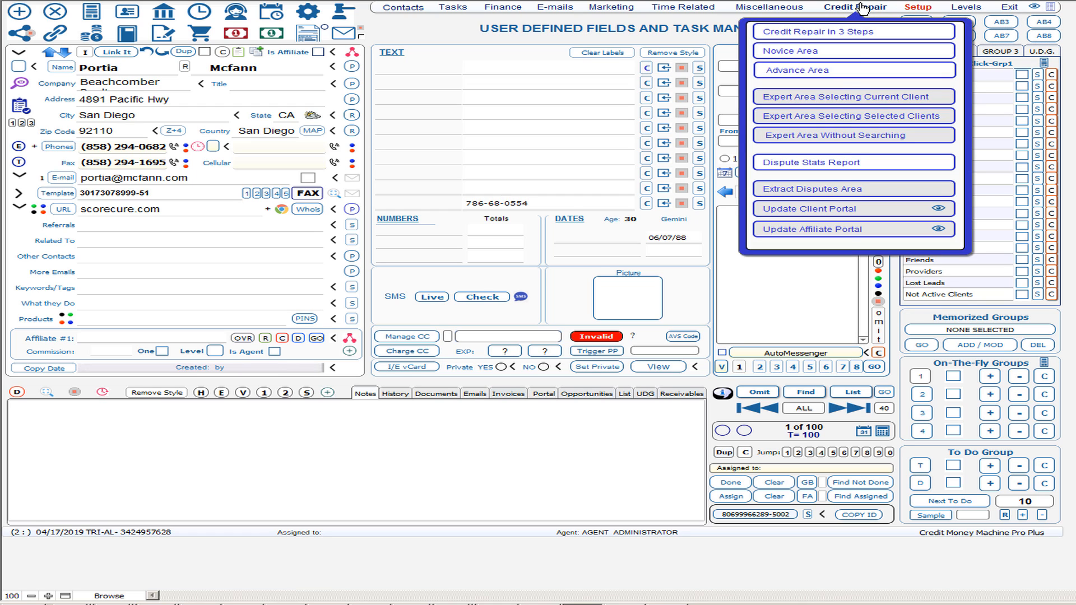
pyautogui.click(830, 99)
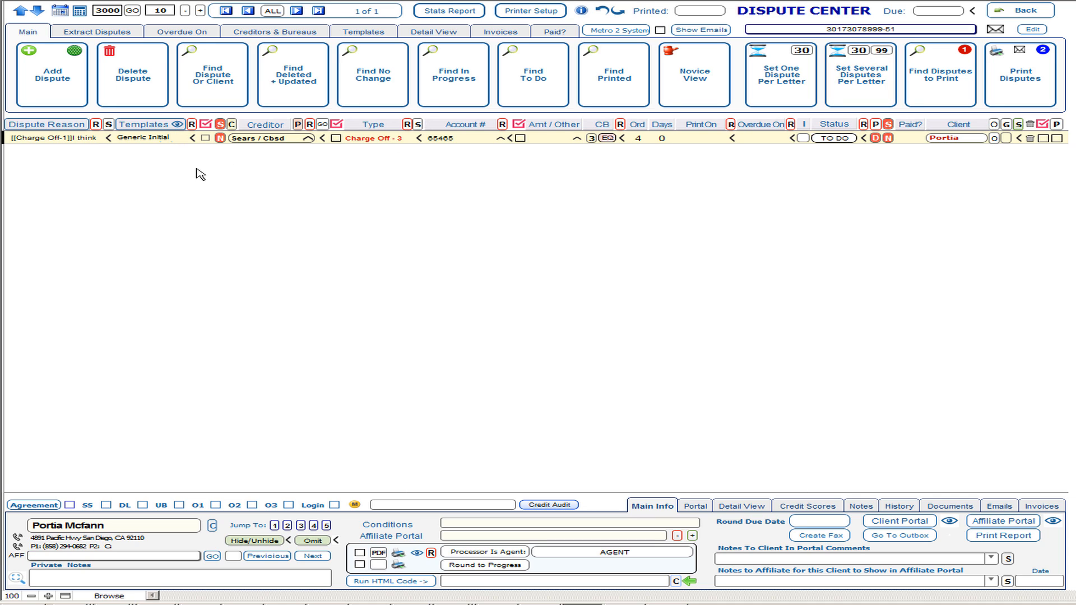
pyautogui.moveTo(77, 144)
pyautogui.click(74, 141)
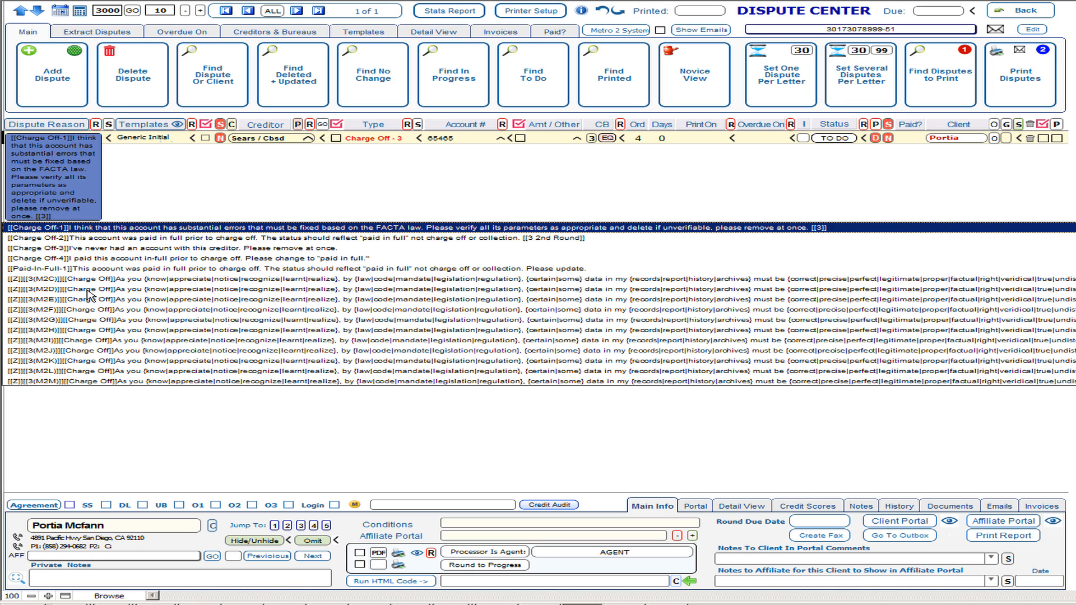
pyautogui.click(287, 192)
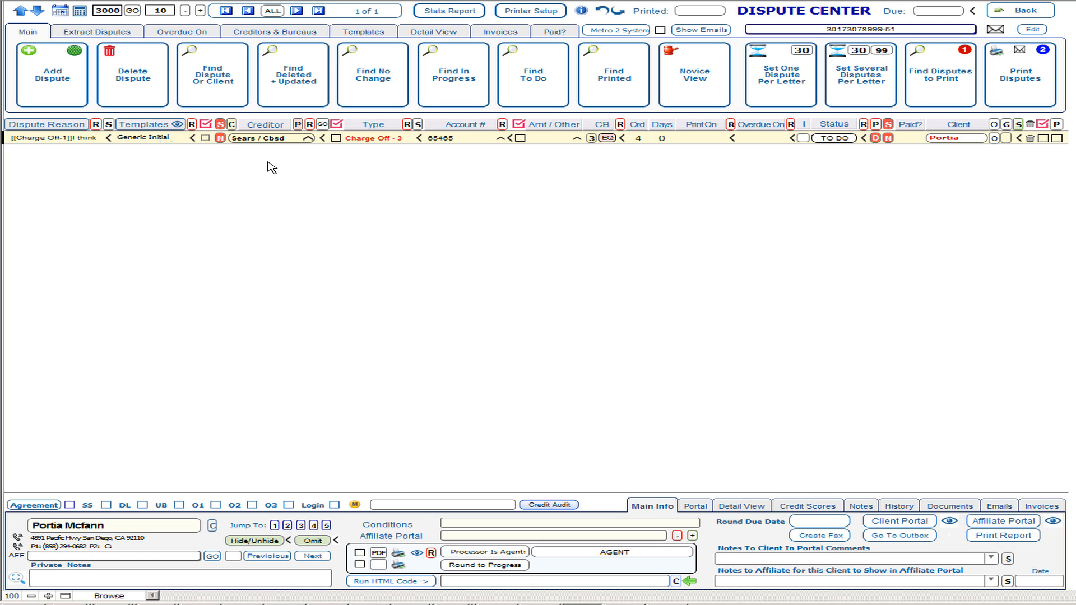
# Bring up the next-template wizard help for the Sears / Cbsd dispute, then close it.
pyautogui.moveTo(221, 140)
pyautogui.click(219, 140)
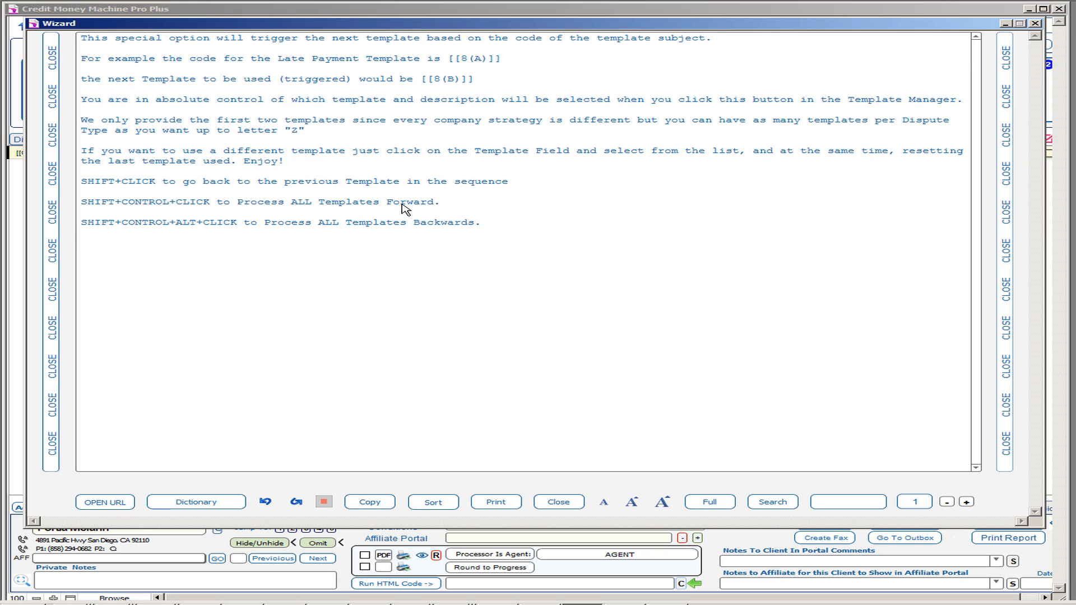
pyautogui.click(1005, 246)
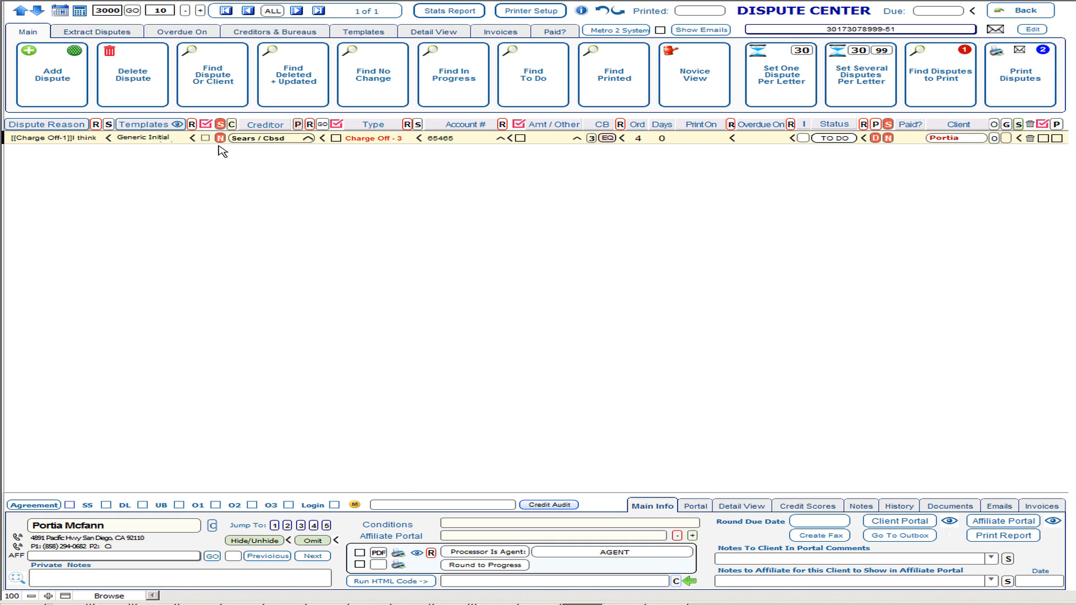
# Advance the Sears / Cbsd dispute to its next template using the red N button.
pyautogui.moveTo(219, 142)
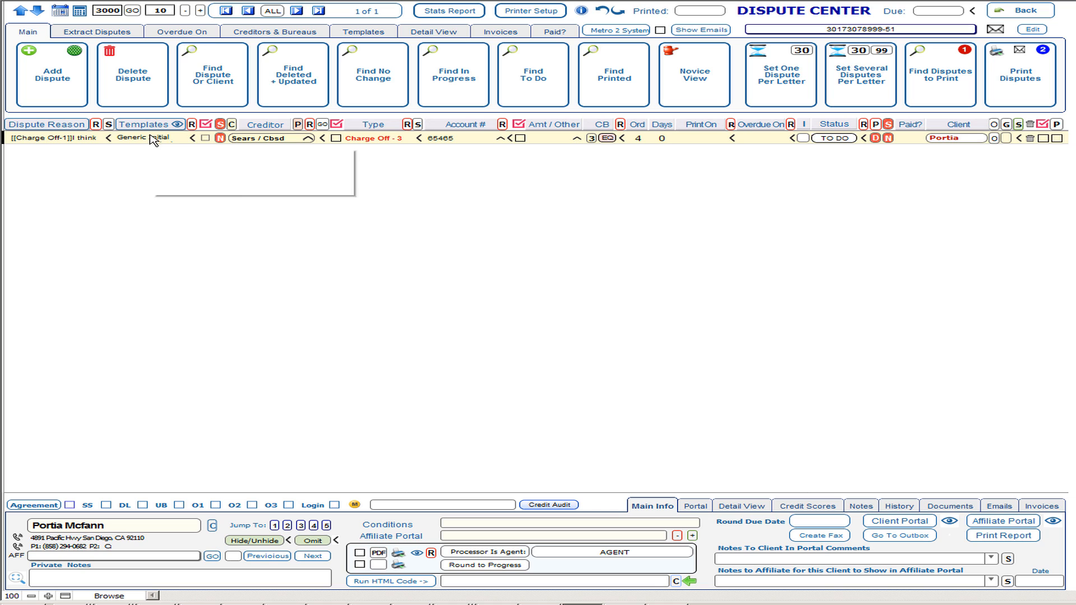
pyautogui.click(221, 139)
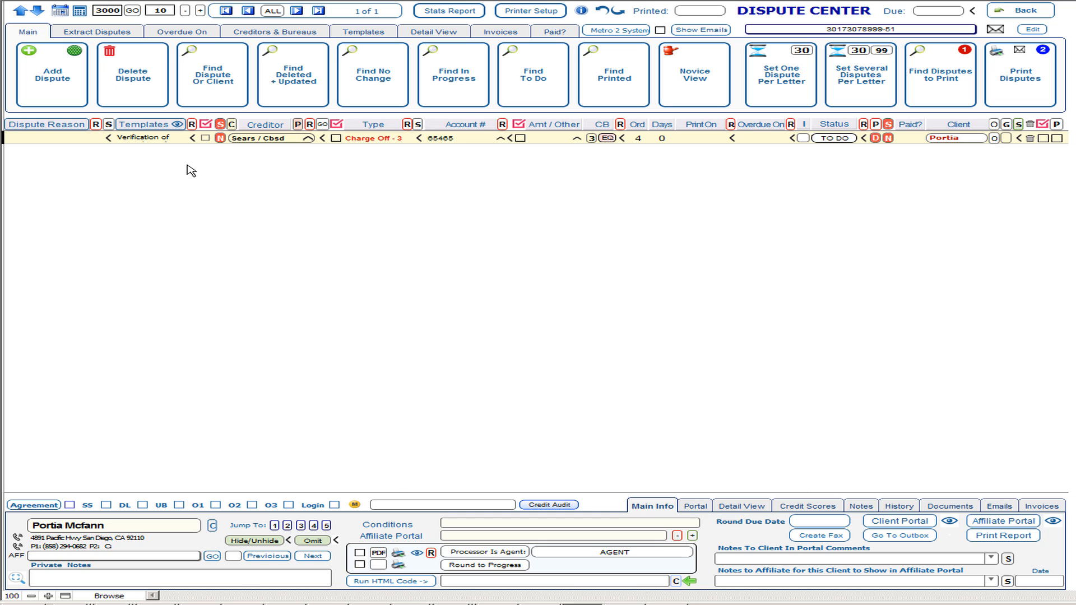
# Cycle templates, enable Metro 2 System, and advance the dispute to Generic M2S Dispute Multiple.
pyautogui.click(221, 139)
pyautogui.click(220, 139)
pyautogui.click(660, 31)
pyautogui.moveTo(224, 145)
pyautogui.click(221, 140)
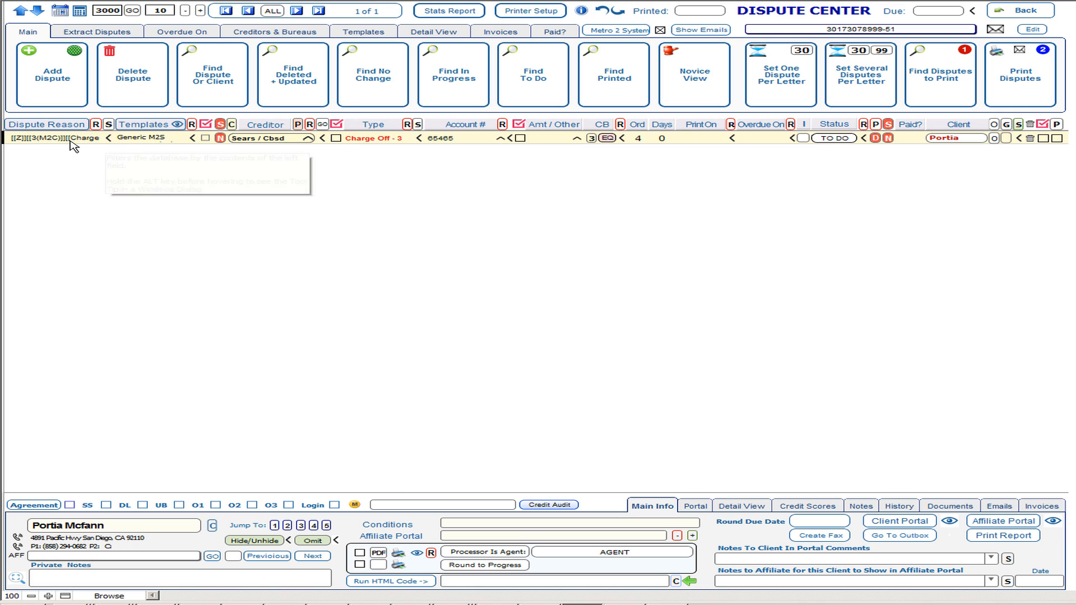
# Choose EDIT from the Templates eye icon to load Generic M2S Dispute Multiple in Template Manager.
pyautogui.click(177, 126)
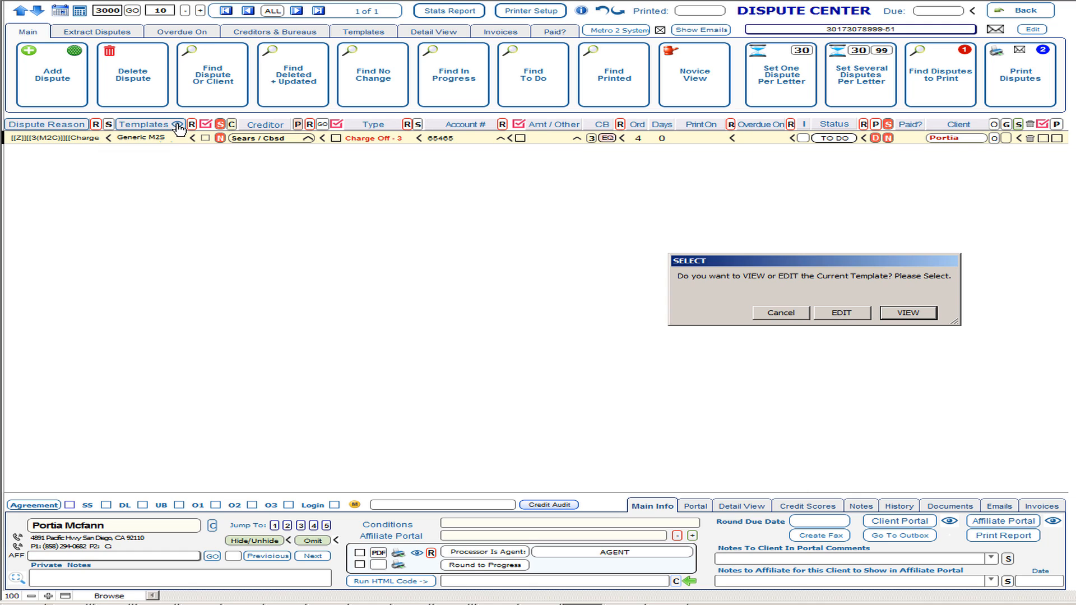
pyautogui.click(843, 314)
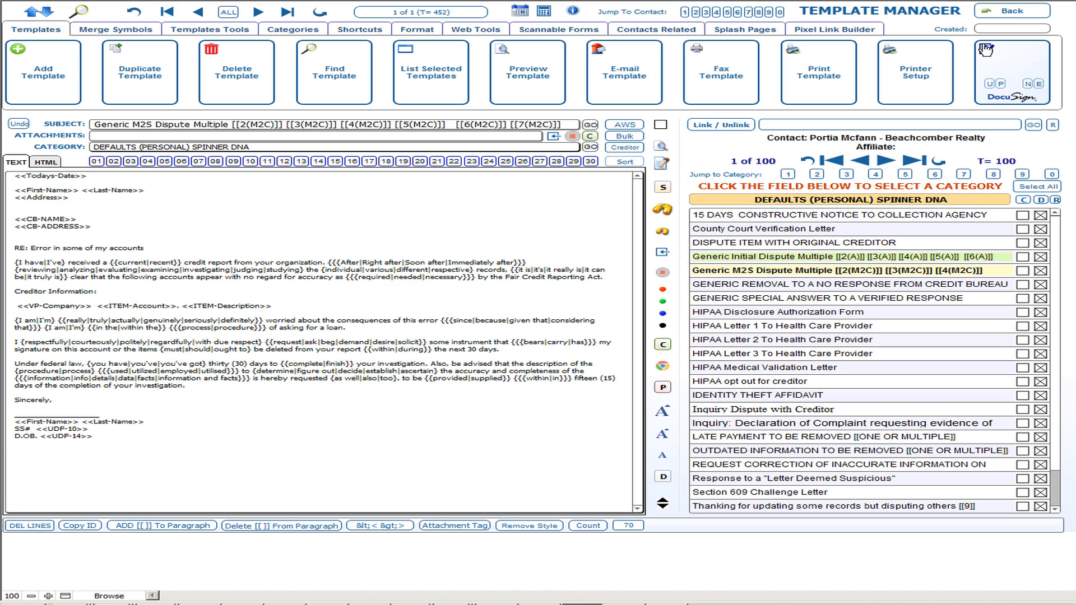
# Exit Template Manager and reopen Credit Repair > Expert Area Selecting Current Client.
pyautogui.click(1012, 16)
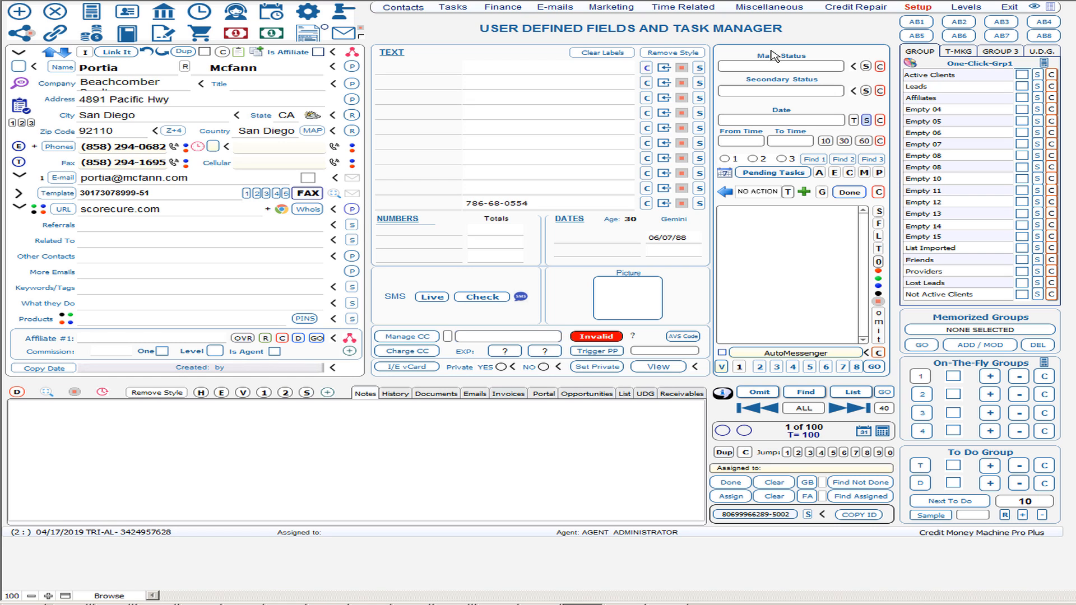
pyautogui.click(847, 8)
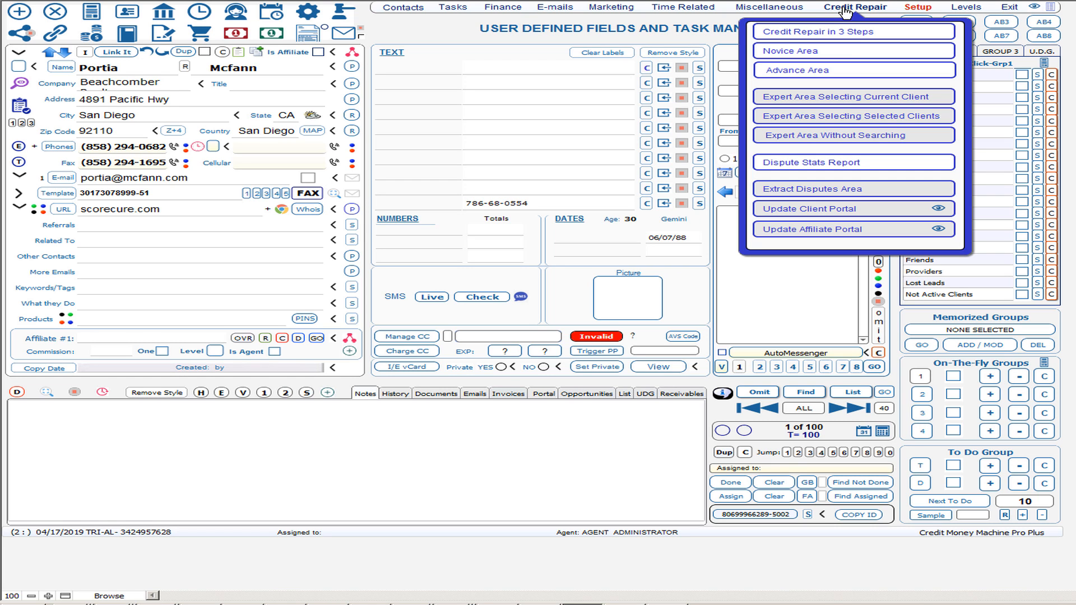
pyautogui.click(843, 99)
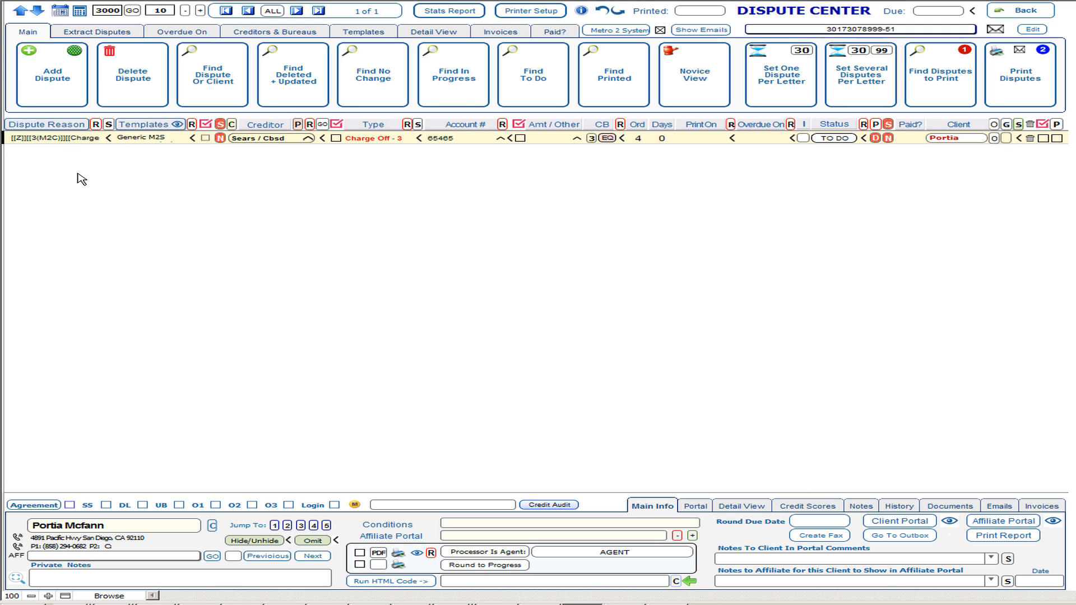
# Show the Sears charge-off dispute's full Metro 2 reason text in the Wizard window.
pyautogui.click(74, 140)
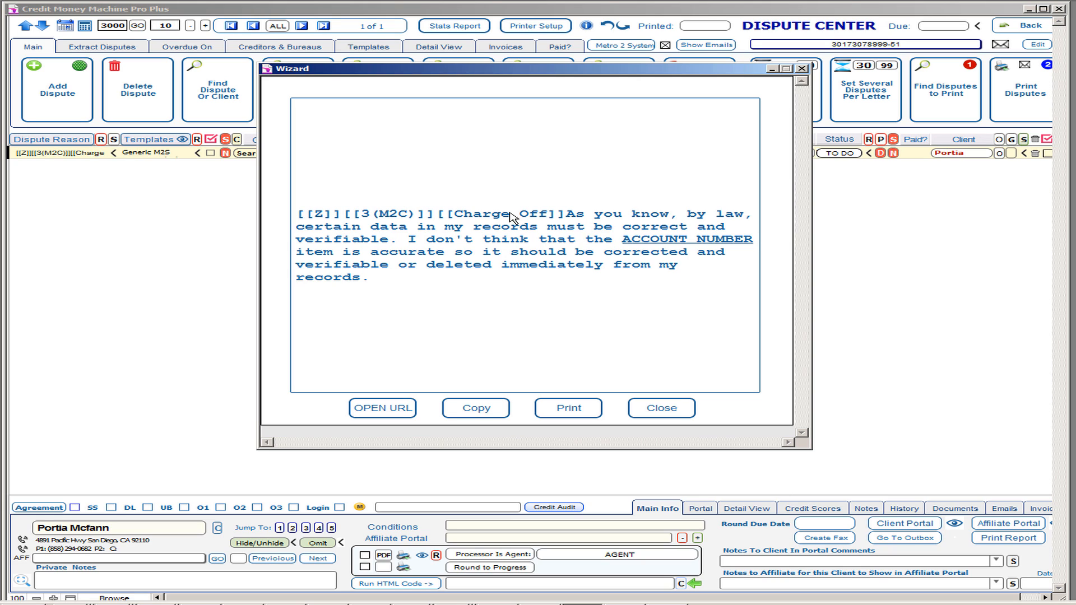
# Insert 'kjh kjhk' after Charge Off in the reason tag, dropping the trailing space.
pyautogui.click(551, 215)
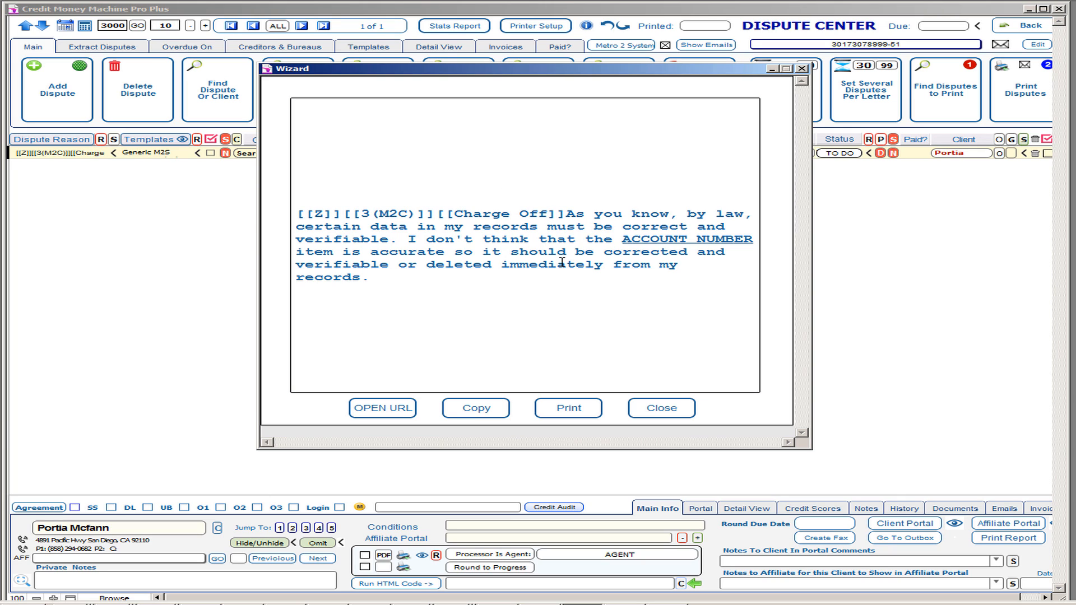
pyautogui.write('kjh kjhk')
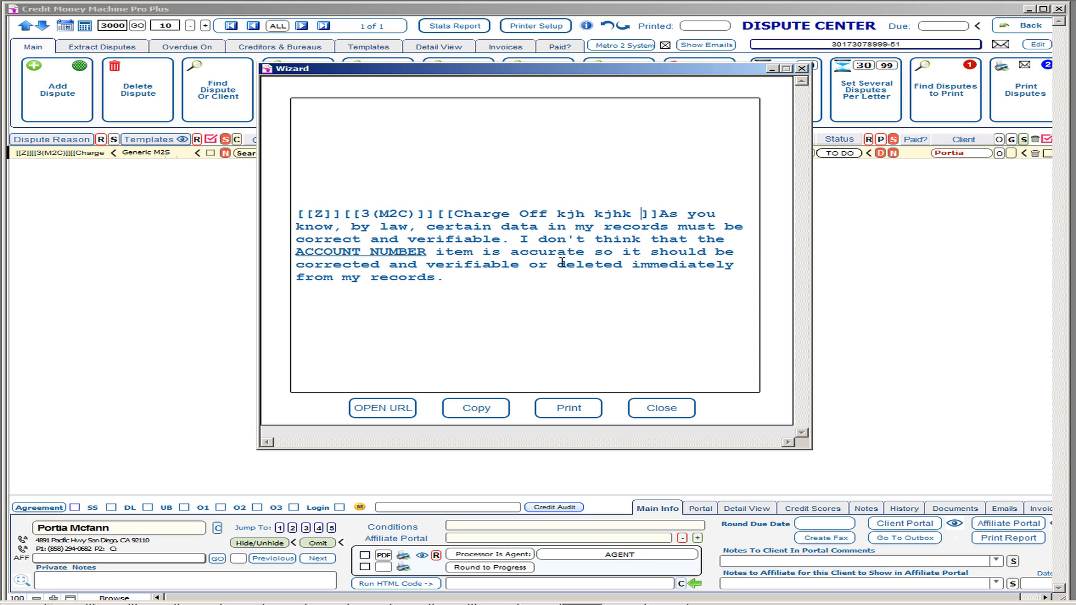
pyautogui.press('BackSpace')
# Retype the M2 part of the [[3(M2C)]] code in the reason text.
pyautogui.moveTo(344, 214); pyautogui.dragTo(435, 213)
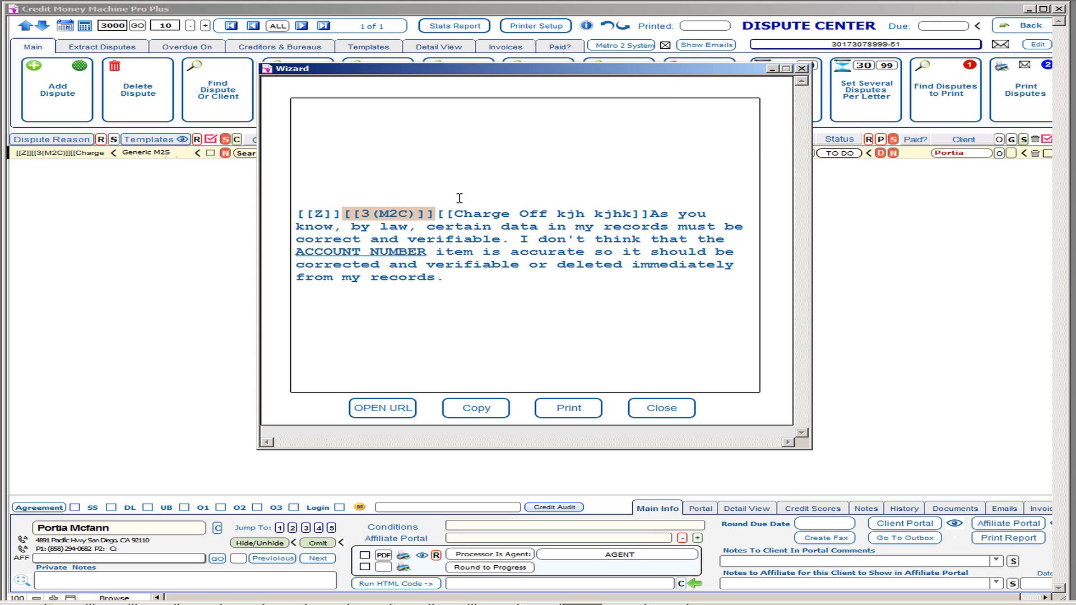
pyautogui.doubleClick(401, 215)
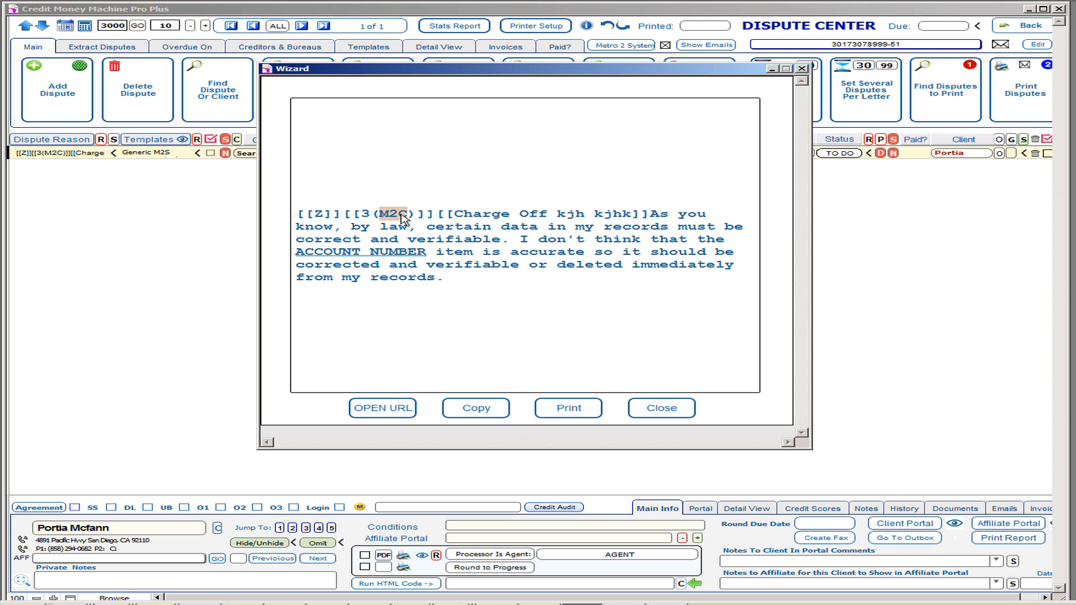
pyautogui.click(402, 216)
pyautogui.press('BackSpace')
pyautogui.press('BackSpace')
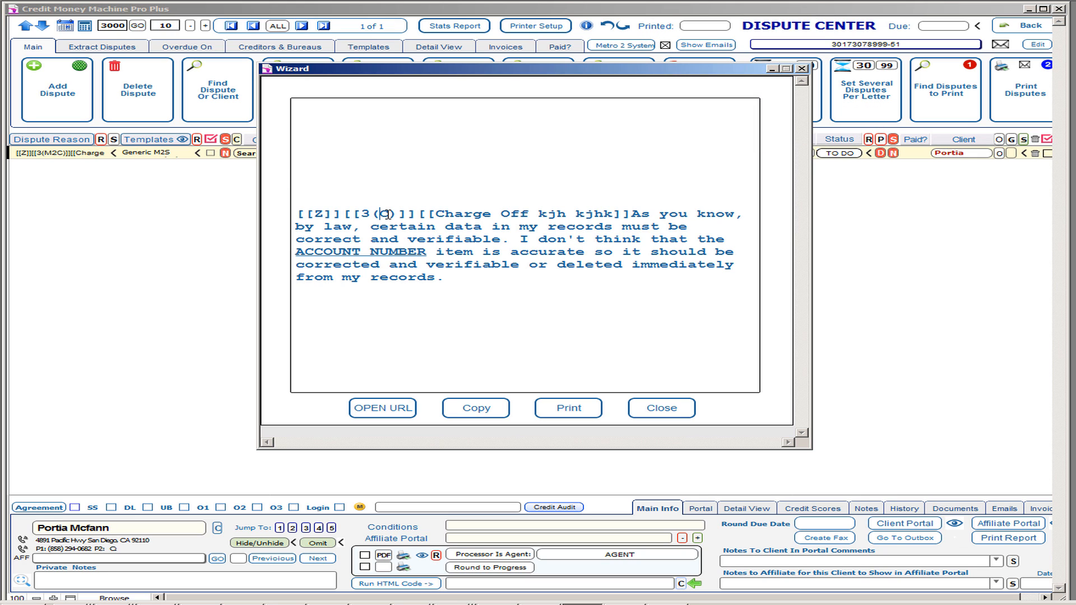
pyautogui.write('M2')
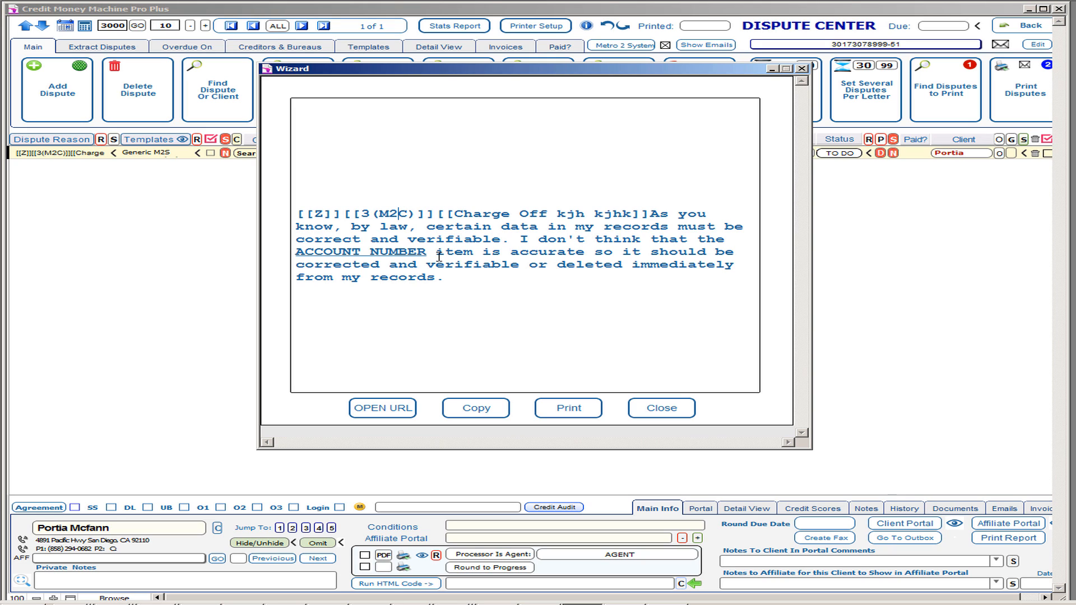
# Close the dispute letter preview and show the Sears dispute's reason choices.
pyautogui.click(675, 414)
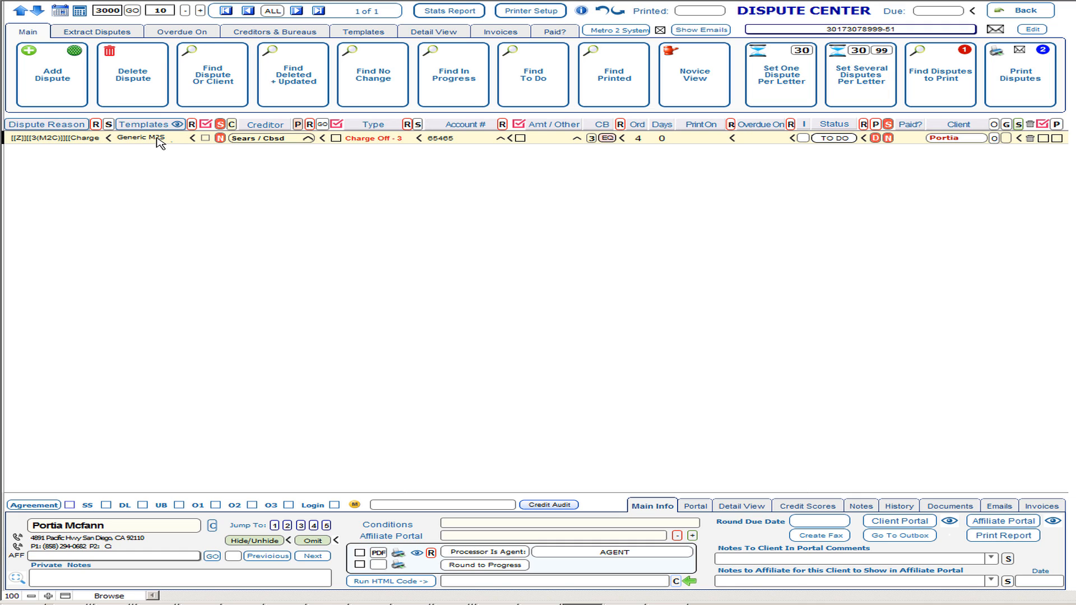
pyautogui.click(60, 140)
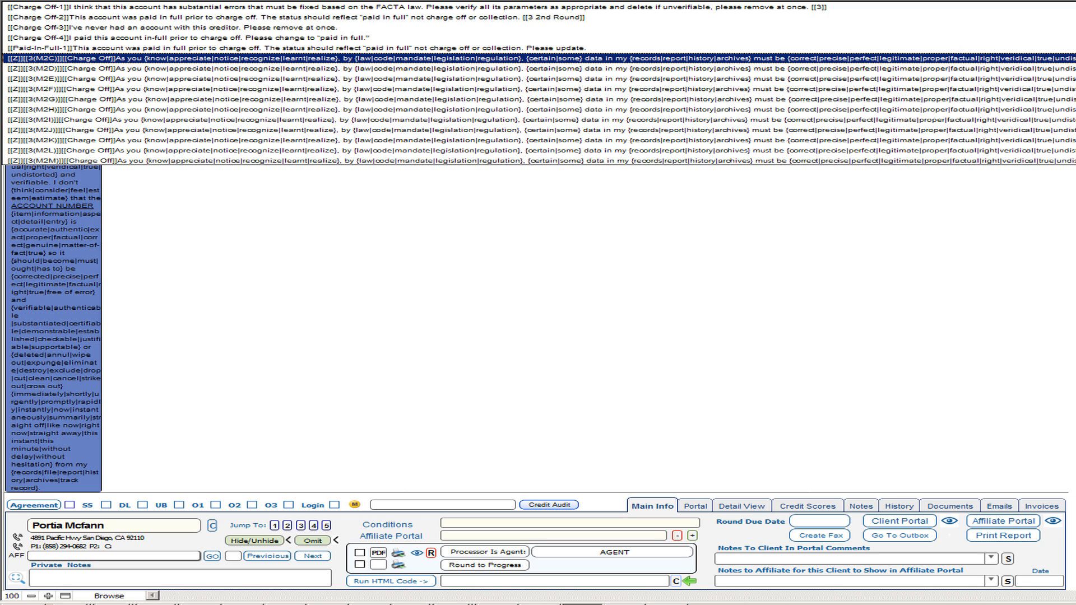
# Scroll through the reason choices and close the list, keeping the 3(M2C) reason.
pyautogui.scroll(-1, 1065, 130)
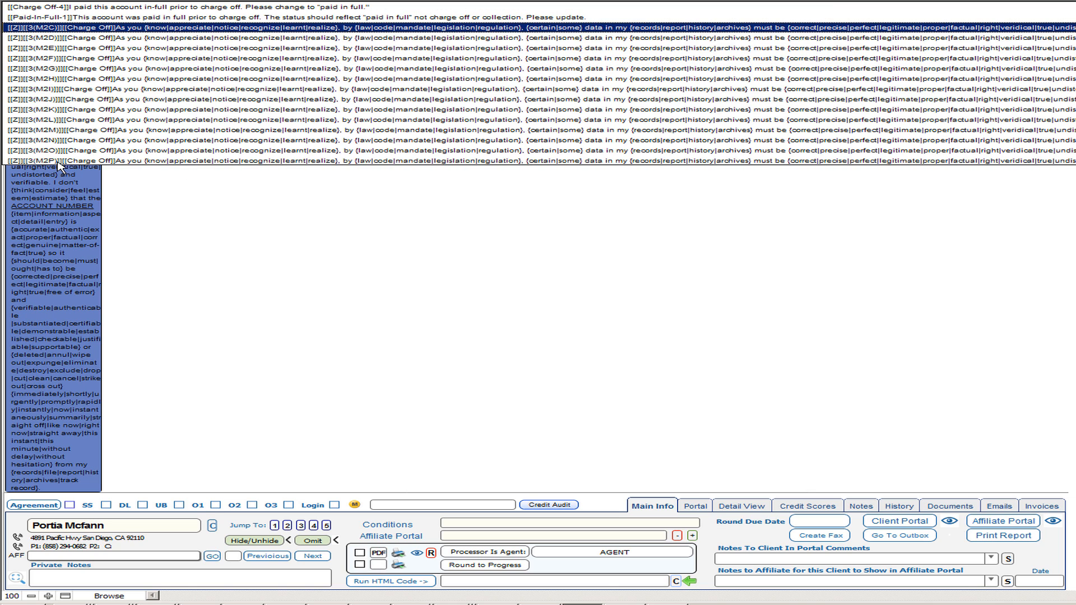
pyautogui.click(150, 197)
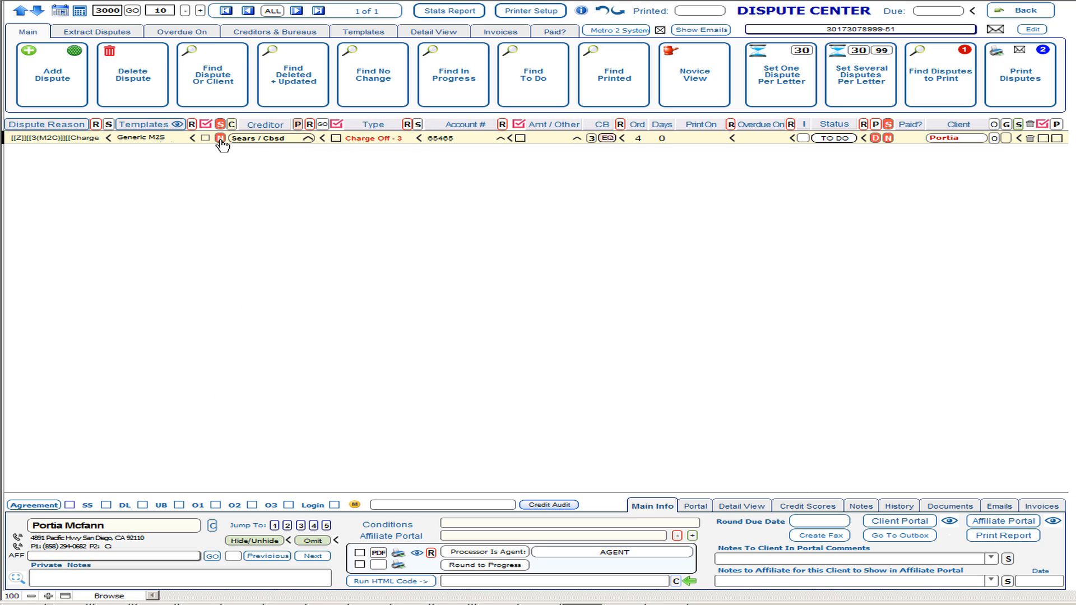
# Advance the Sears dispute three templates, from 3(M2C) to the 3(M2F) current-balance reason.
pyautogui.moveTo(220, 140)
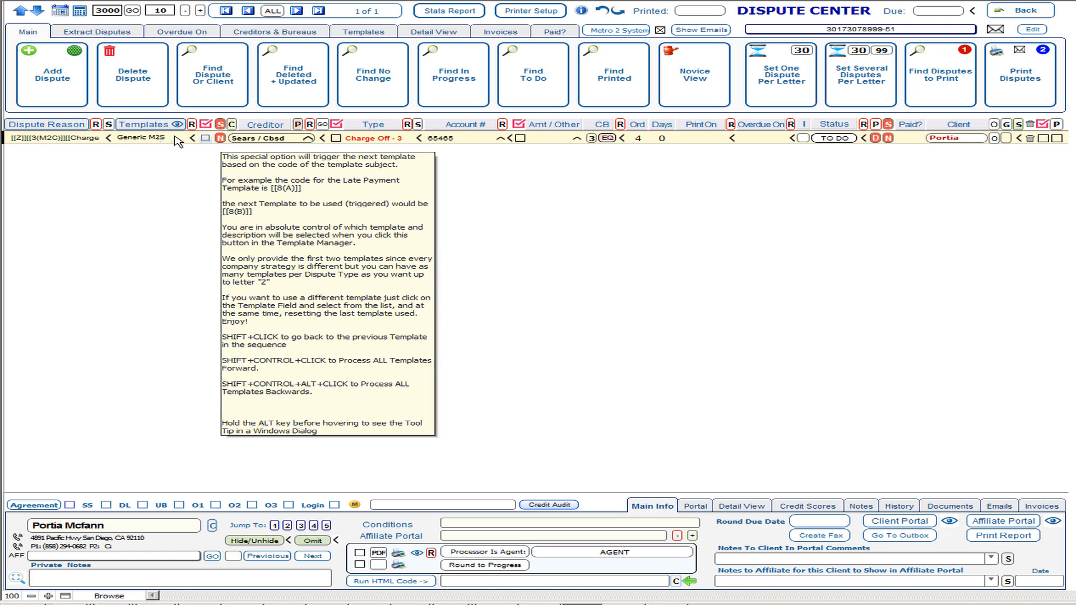
pyautogui.moveTo(162, 140)
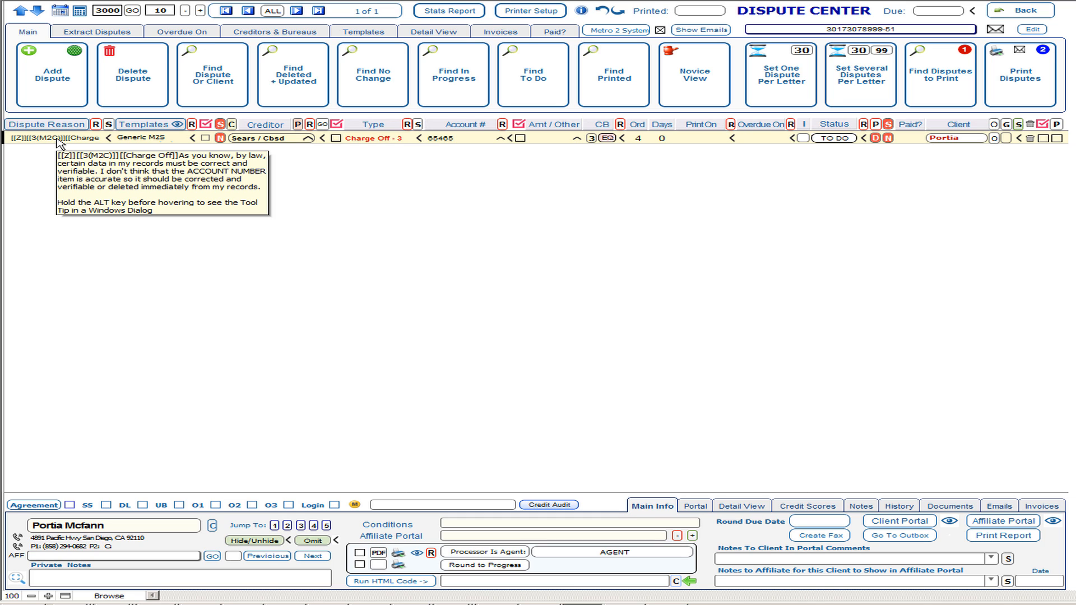
pyautogui.click(221, 138)
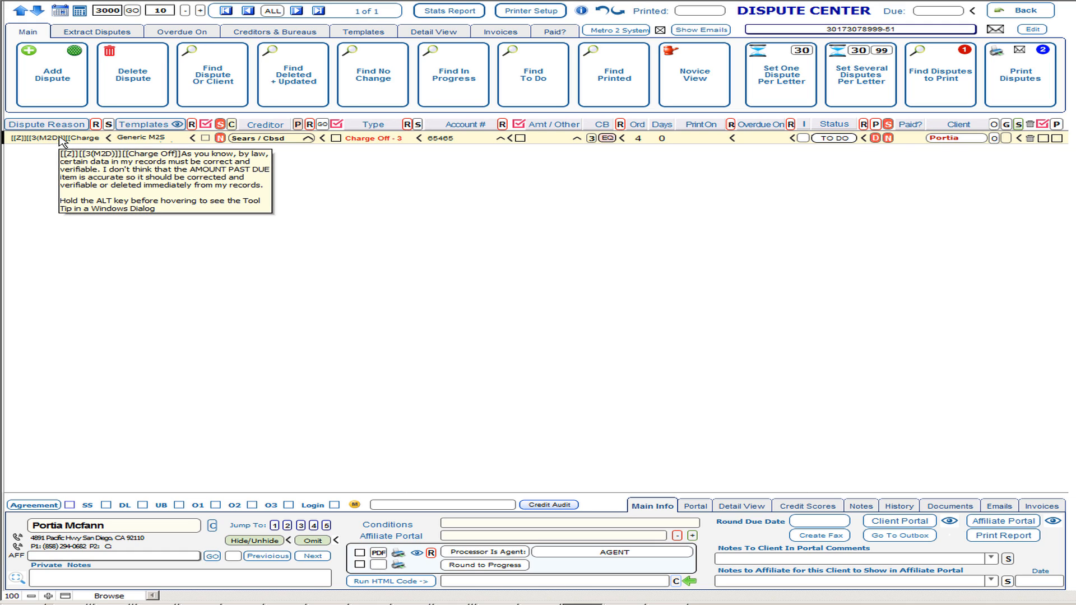
pyautogui.click(221, 139)
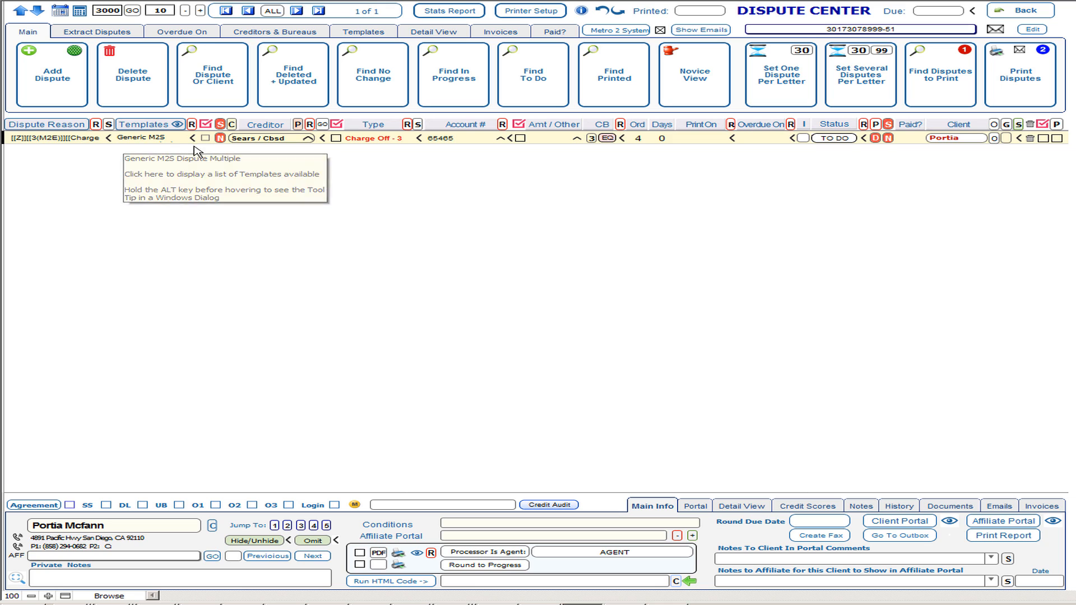
pyautogui.click(221, 138)
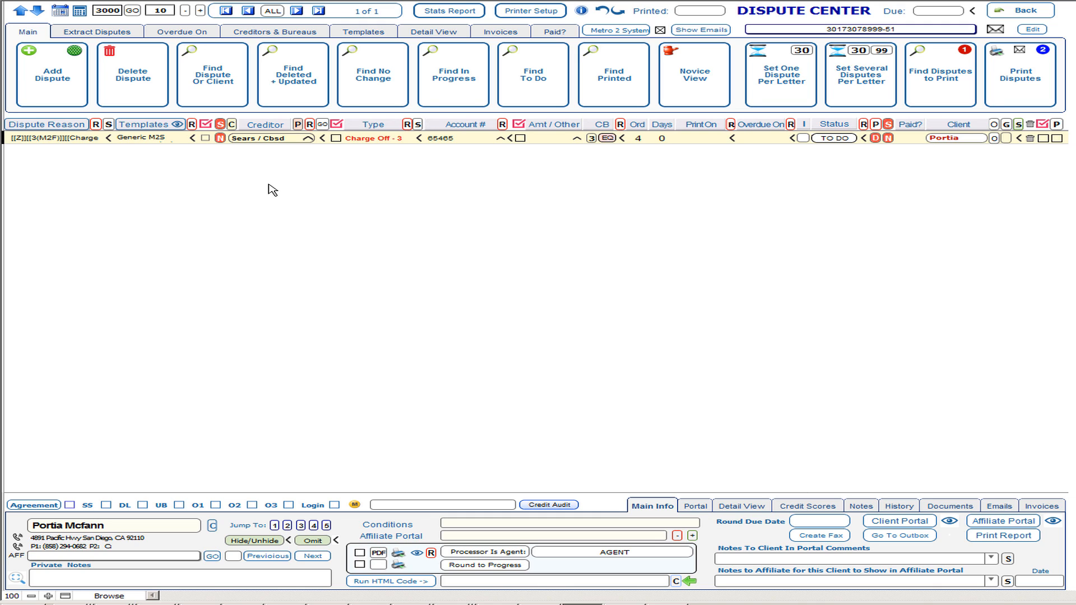
pyautogui.moveTo(64, 144)
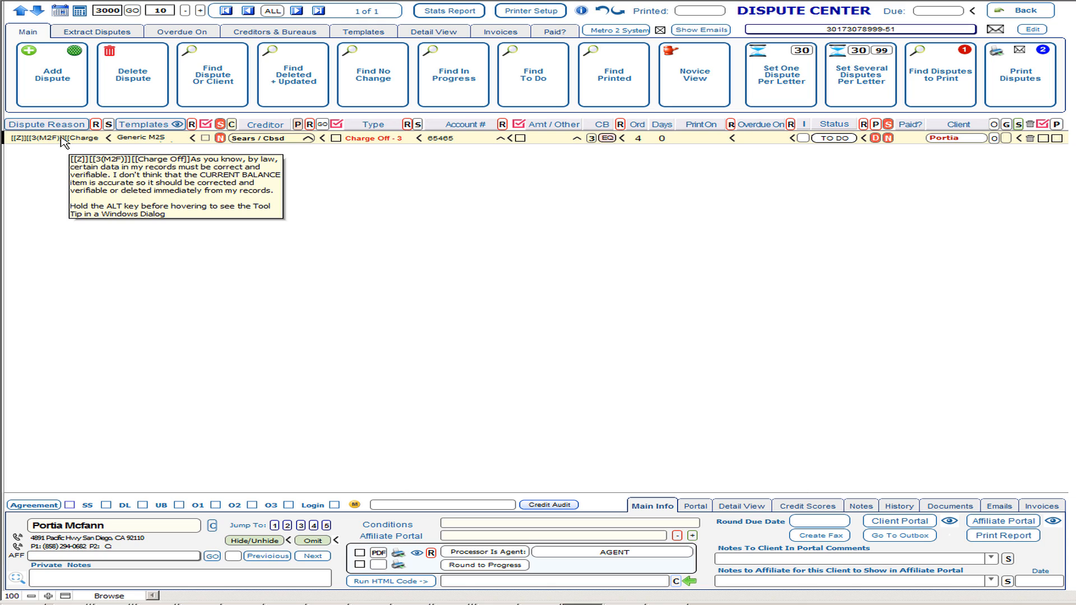
# Bring up the dispute reason library and switch from Collection back to Charge Off reasons.
pyautogui.click(111, 128)
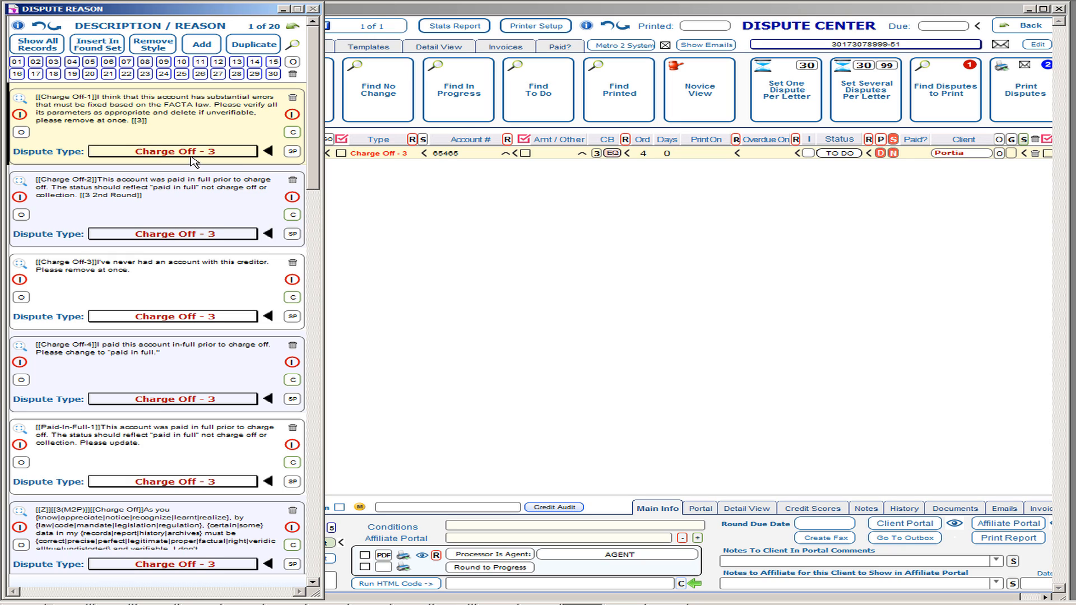
pyautogui.click(73, 64)
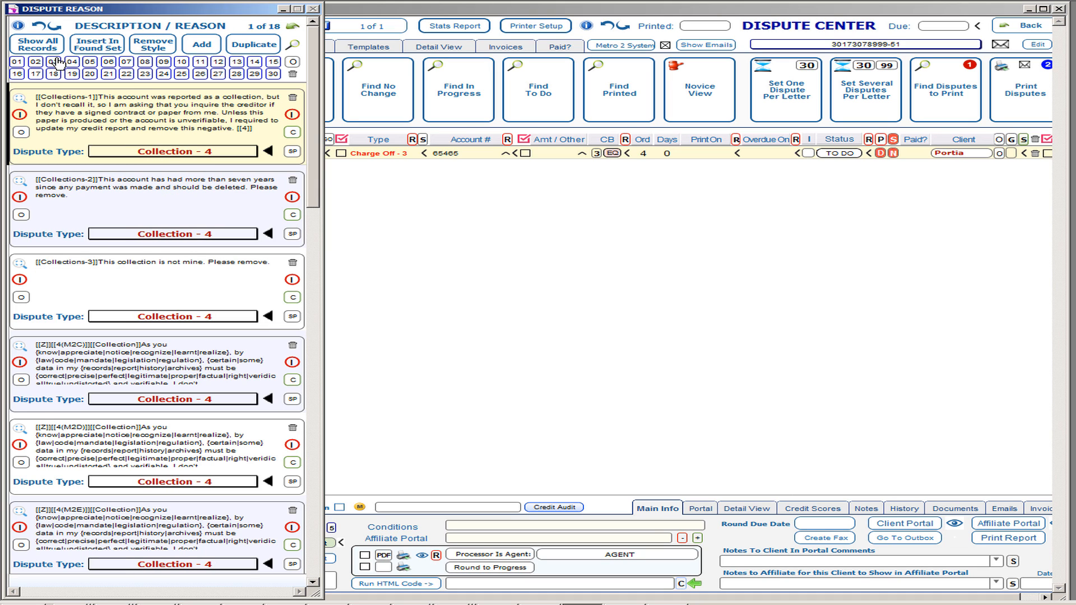
pyautogui.click(54, 62)
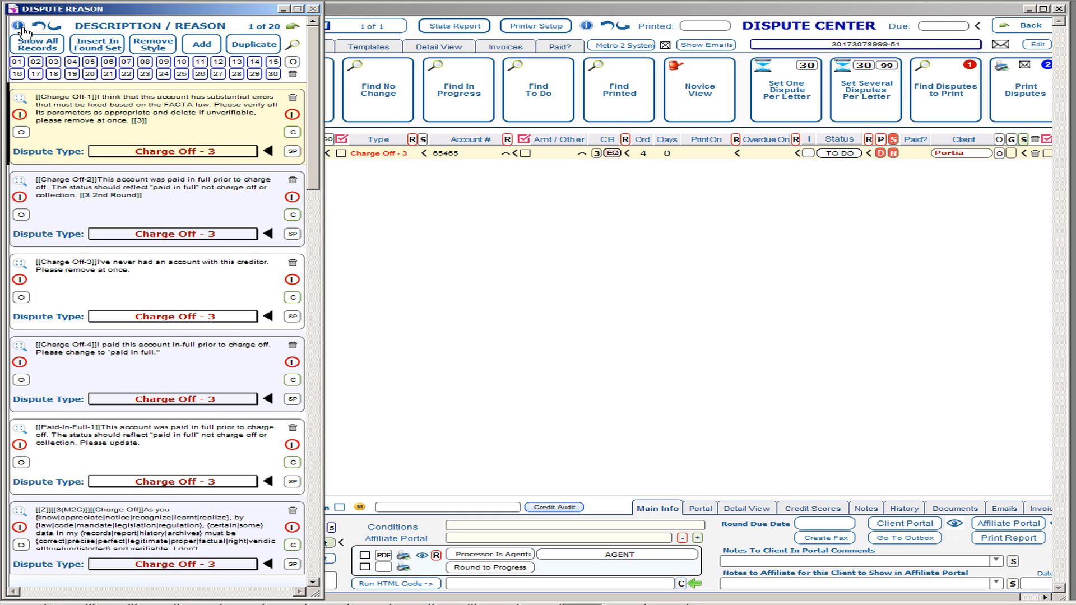
pyautogui.moveTo(23, 30)
# Move the [[3]] tag from Charge Off-1 to Charge Off-3, then close the library.
pyautogui.click(158, 274)
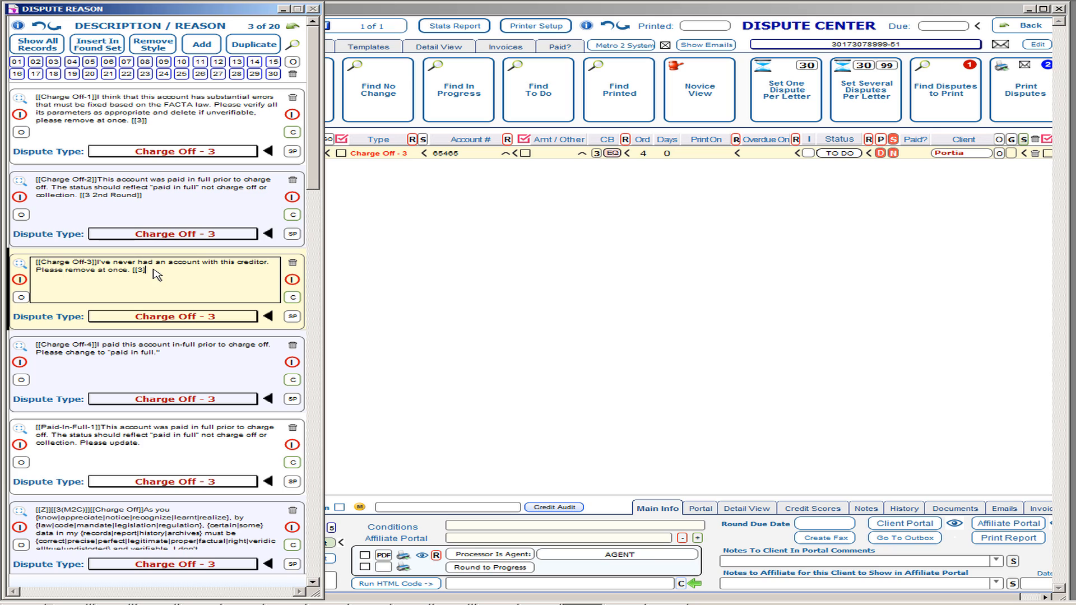
pyautogui.click(162, 124)
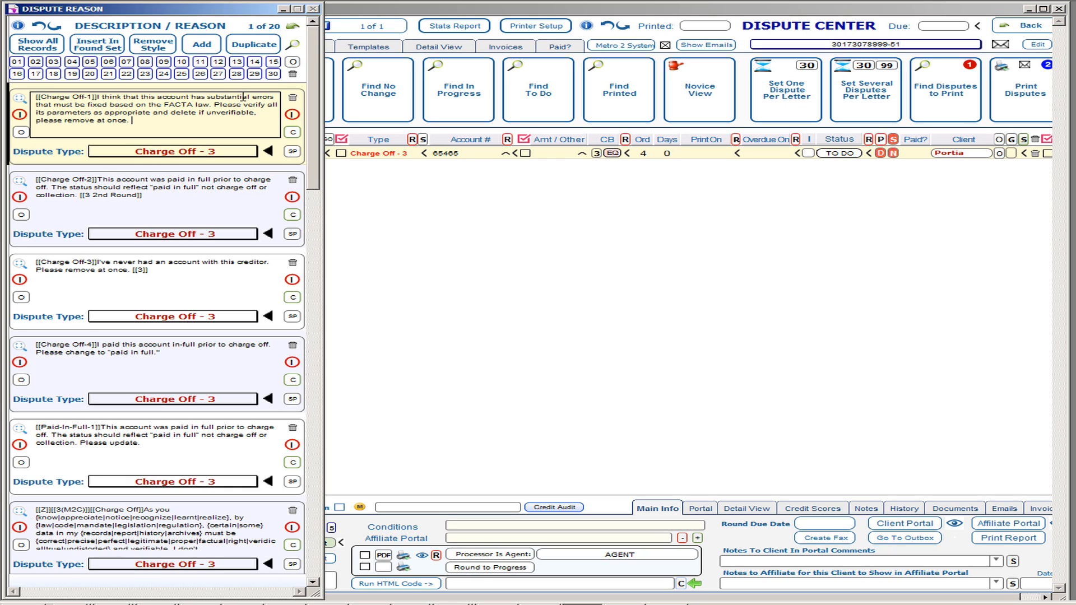
pyautogui.click(293, 29)
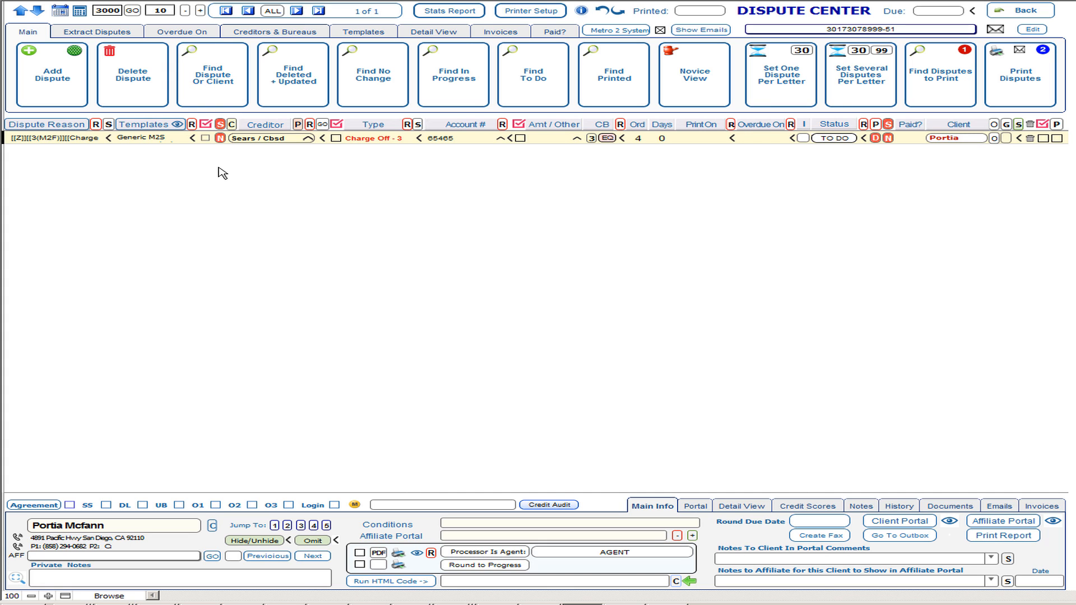
# Add a new dispute with creditor Home Depot Credit Services and type Charge Off - 3.
pyautogui.click(67, 88)
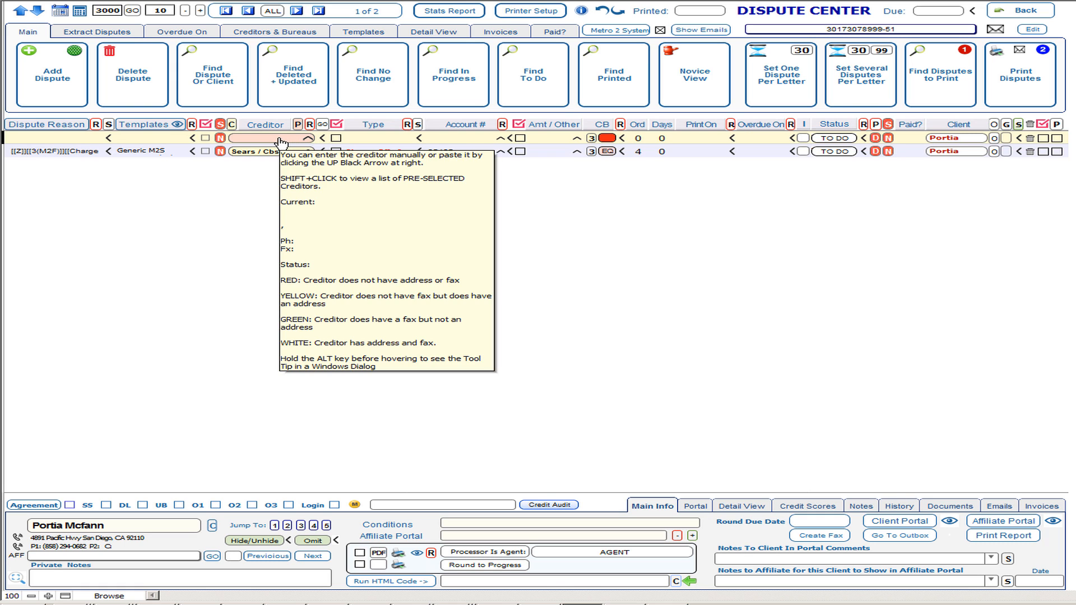
pyautogui.click(281, 139)
pyautogui.write('home Depot Credit Services')
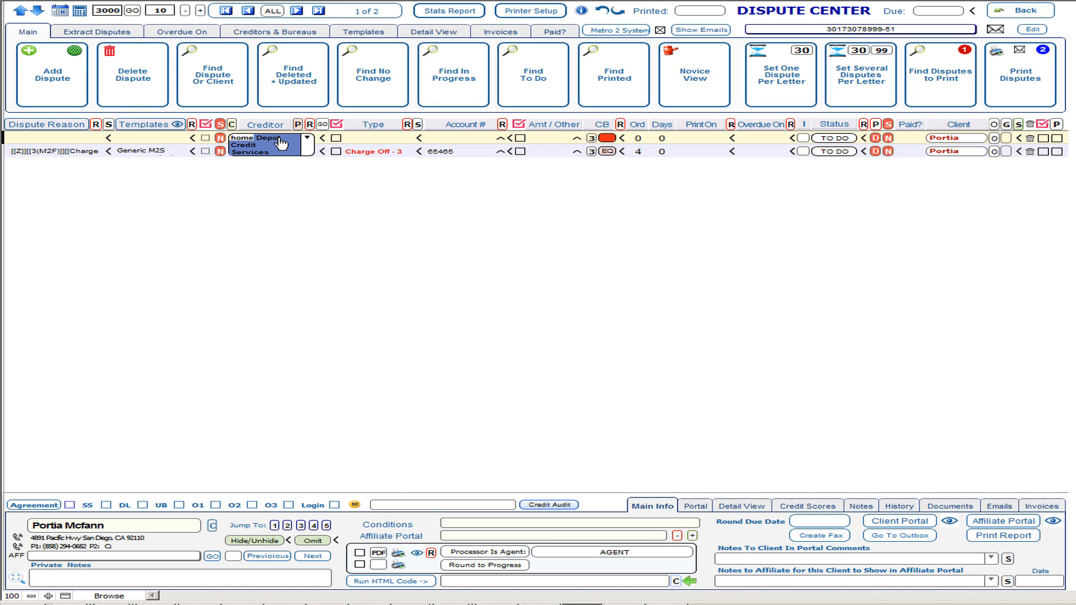
pyautogui.press('Return')
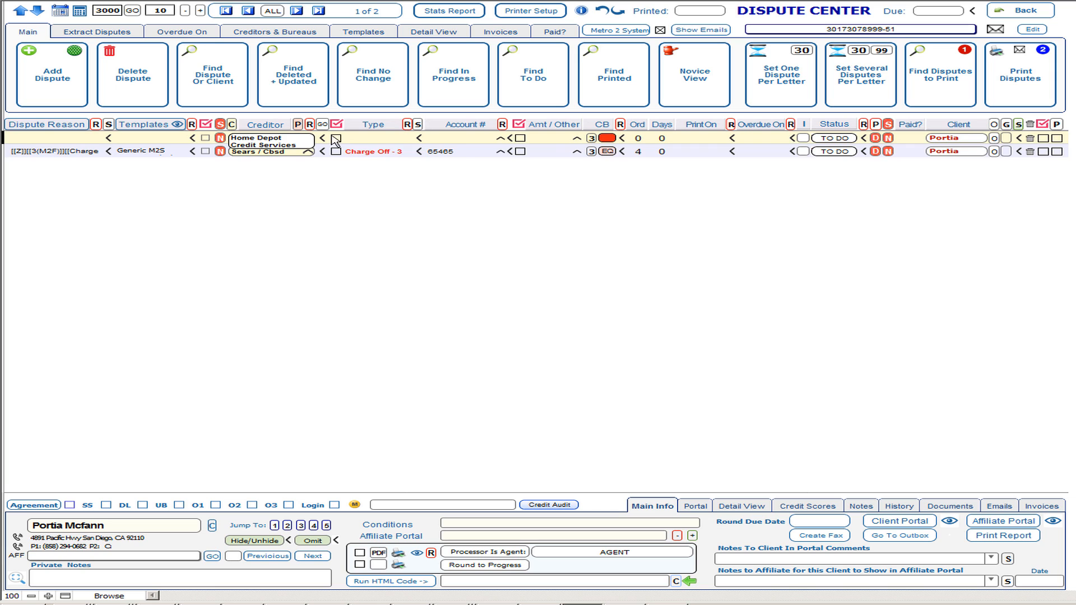
pyautogui.click(370, 139)
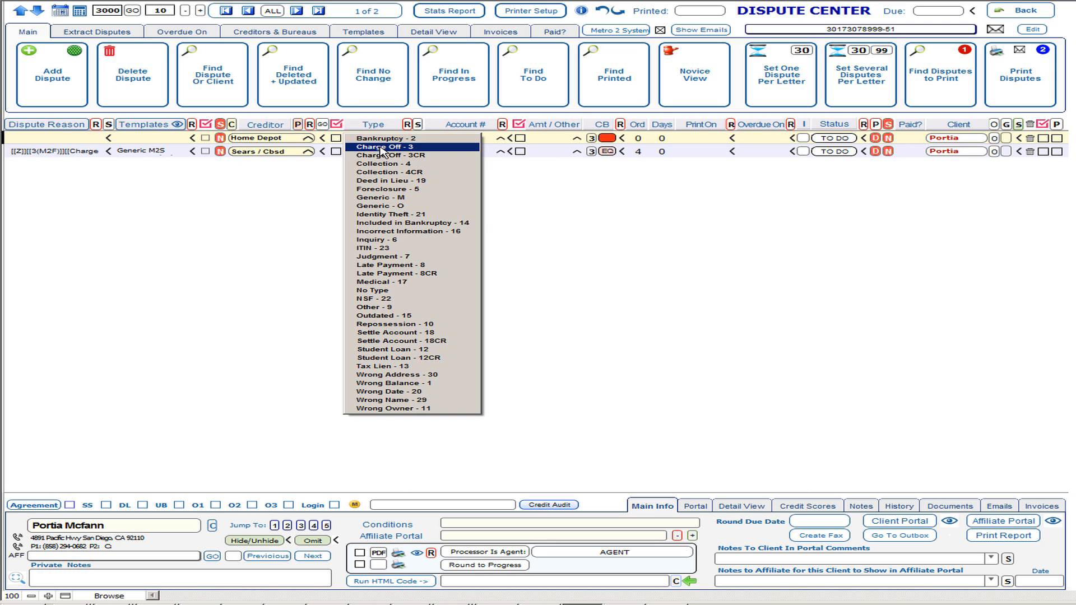
pyautogui.click(381, 147)
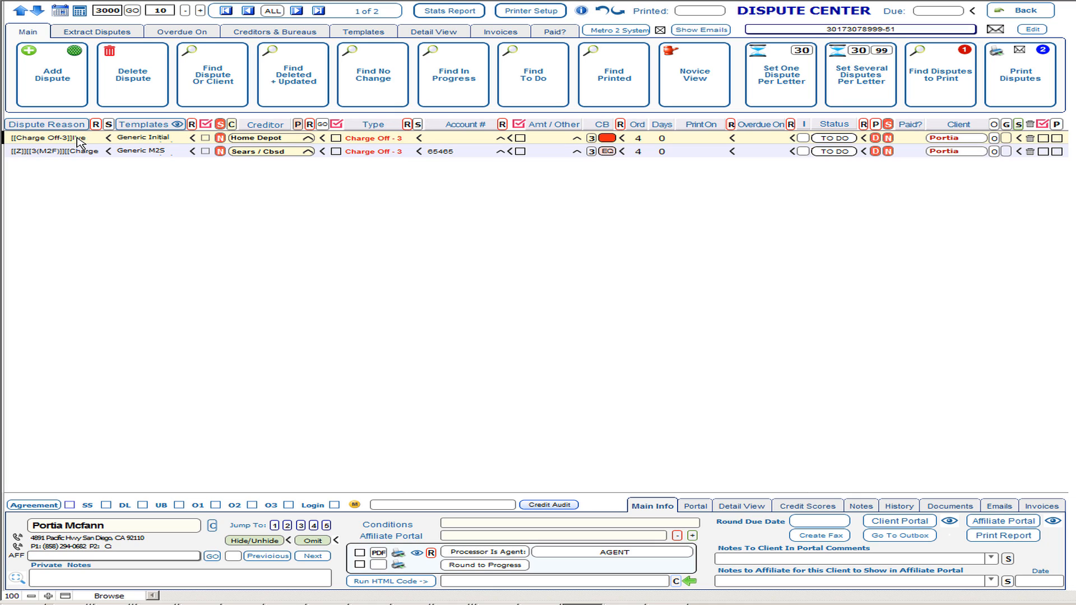
# Edit the Home Depot dispute's template, appending [[3(A)]] to DISPUTE ITEM WITH ORIGINAL CREDITOR's subject.
pyautogui.click(178, 125)
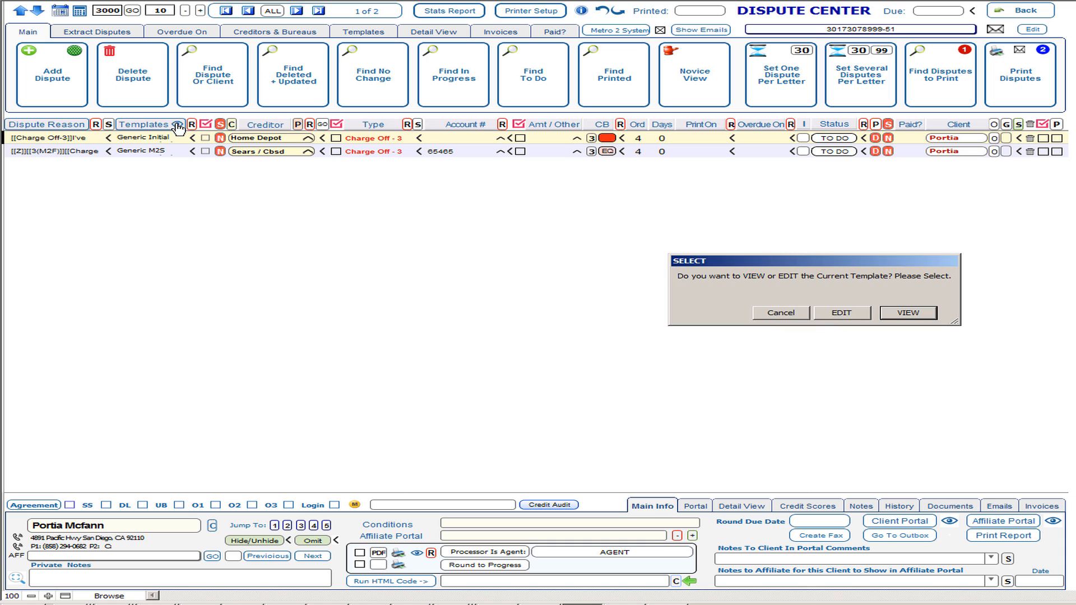
pyautogui.click(852, 314)
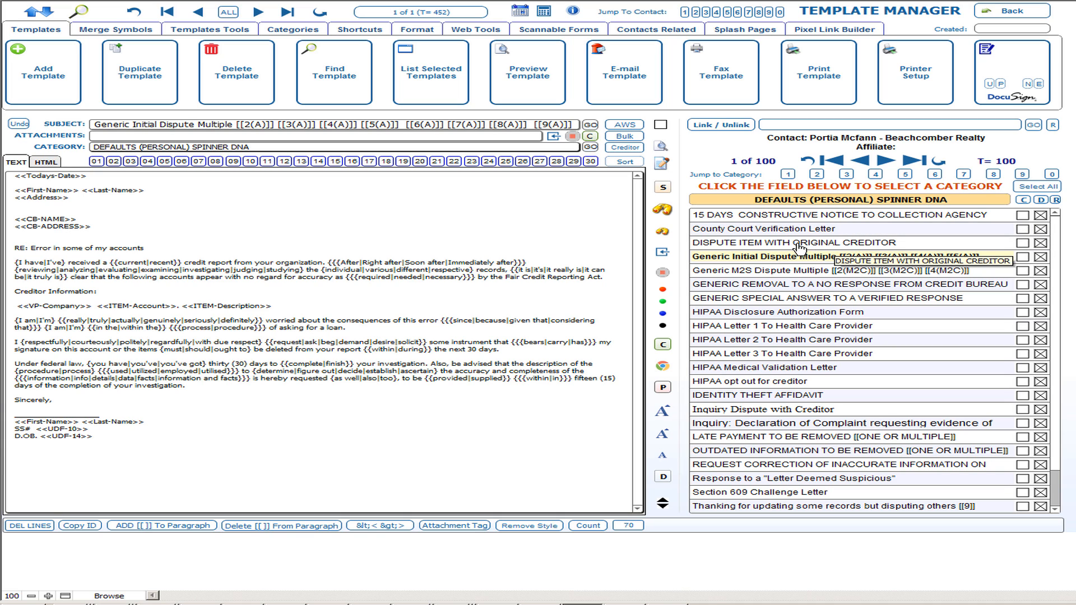
pyautogui.click(870, 245)
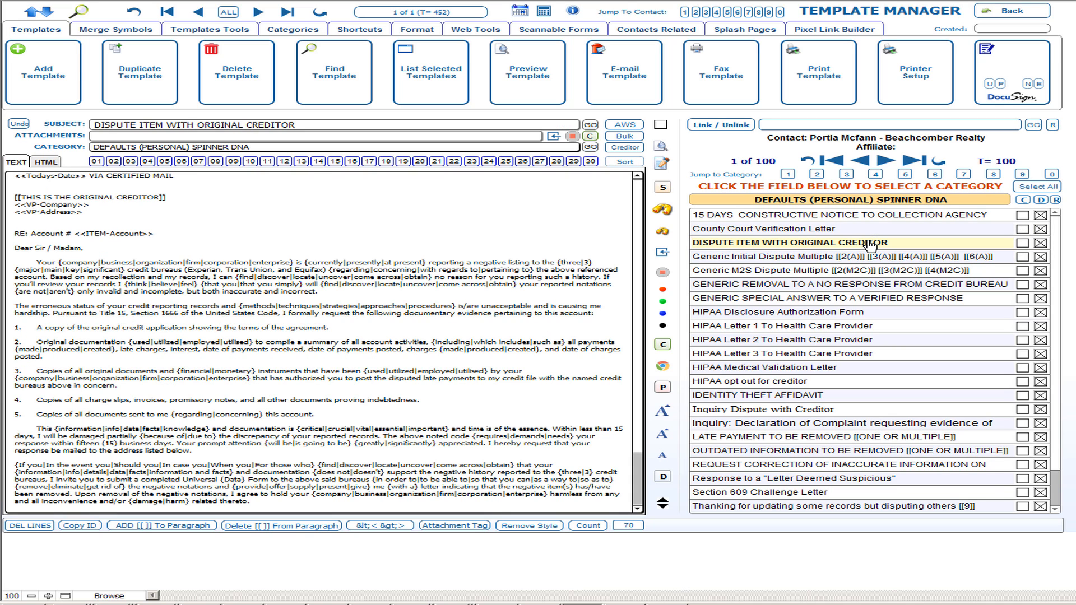
pyautogui.click(337, 127)
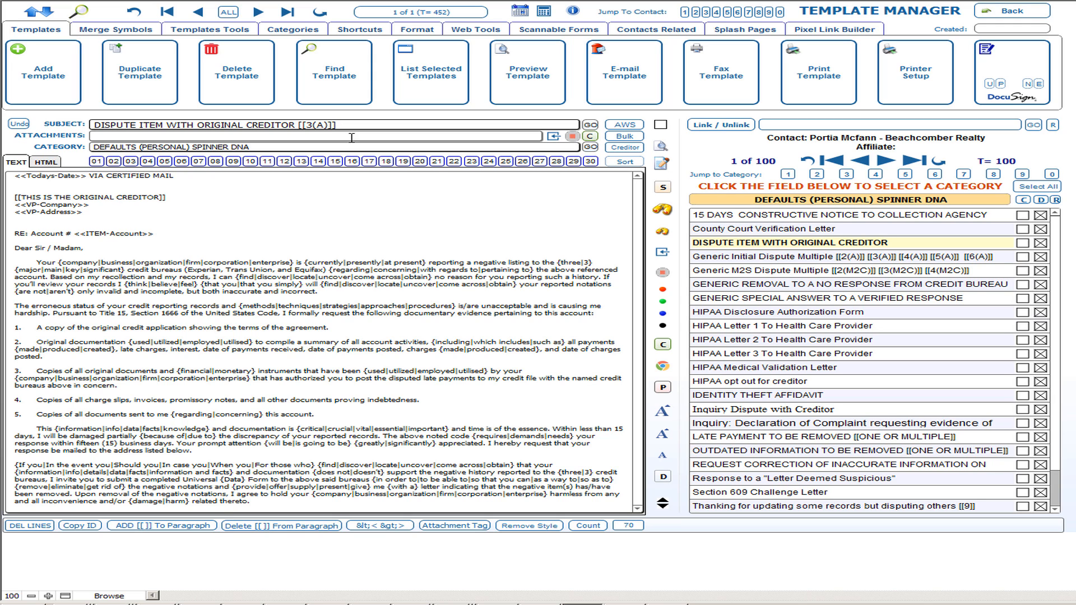
# Remove [[3(A)]] from Generic Initial Dispute Multiple's subject, review it, and exit Template Manager.
pyautogui.click(776, 261)
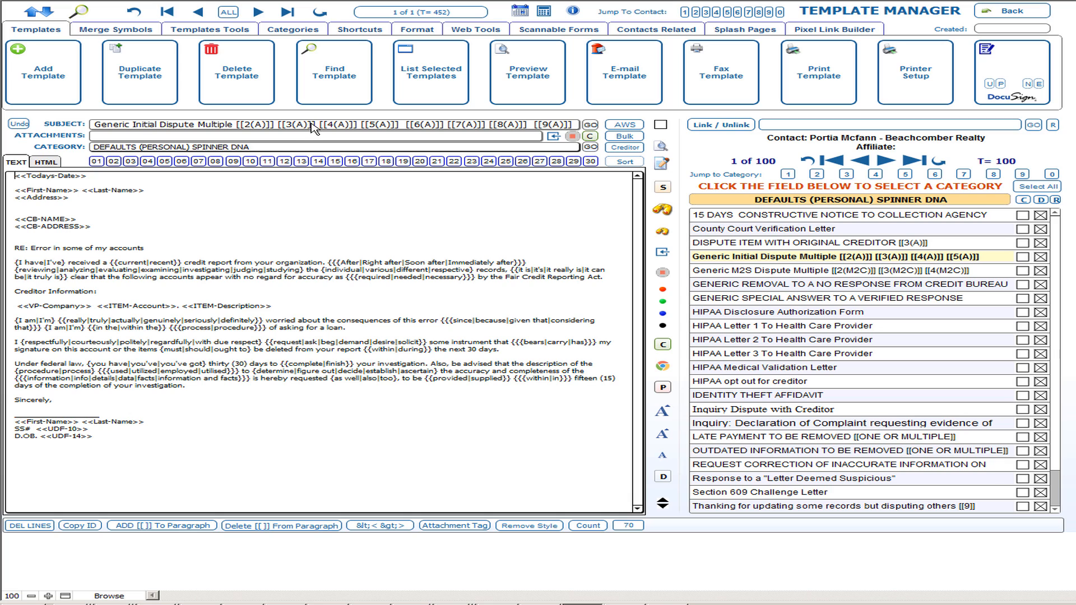
pyautogui.click(131, 162)
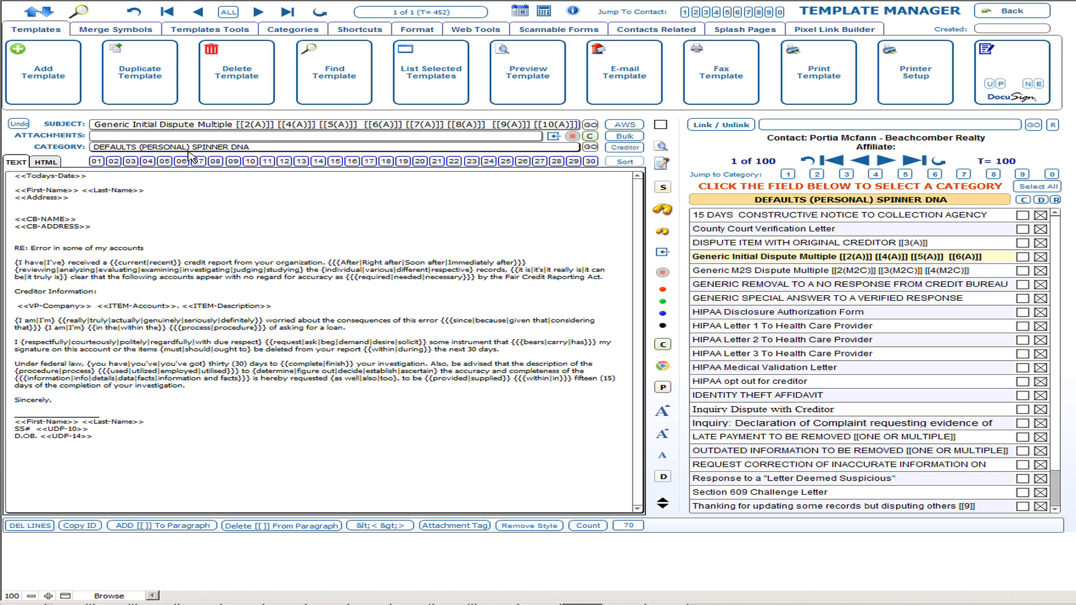
pyautogui.click(252, 128)
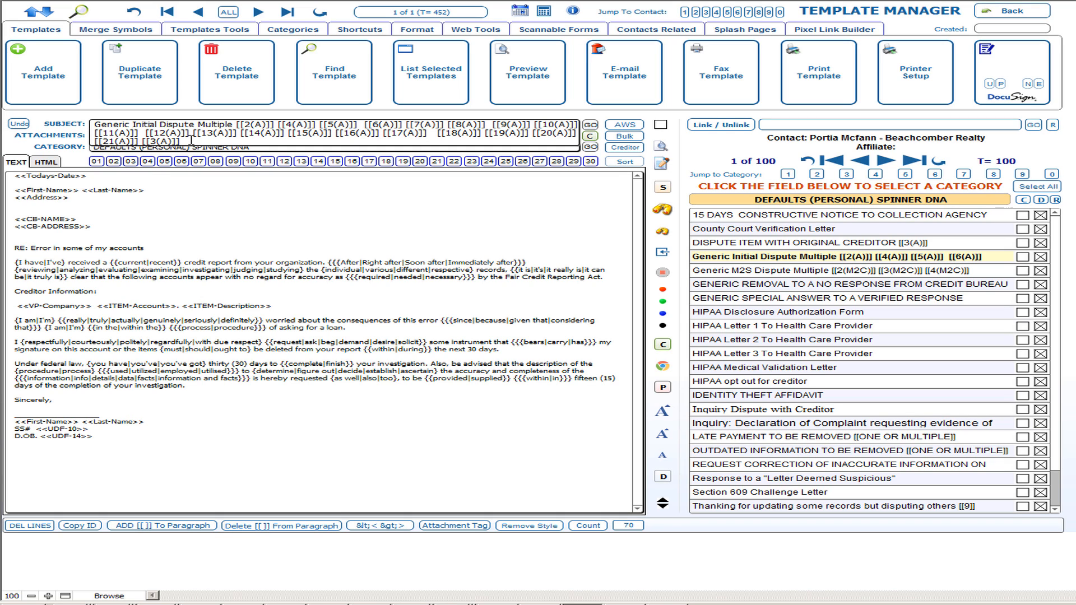
pyautogui.click(142, 212)
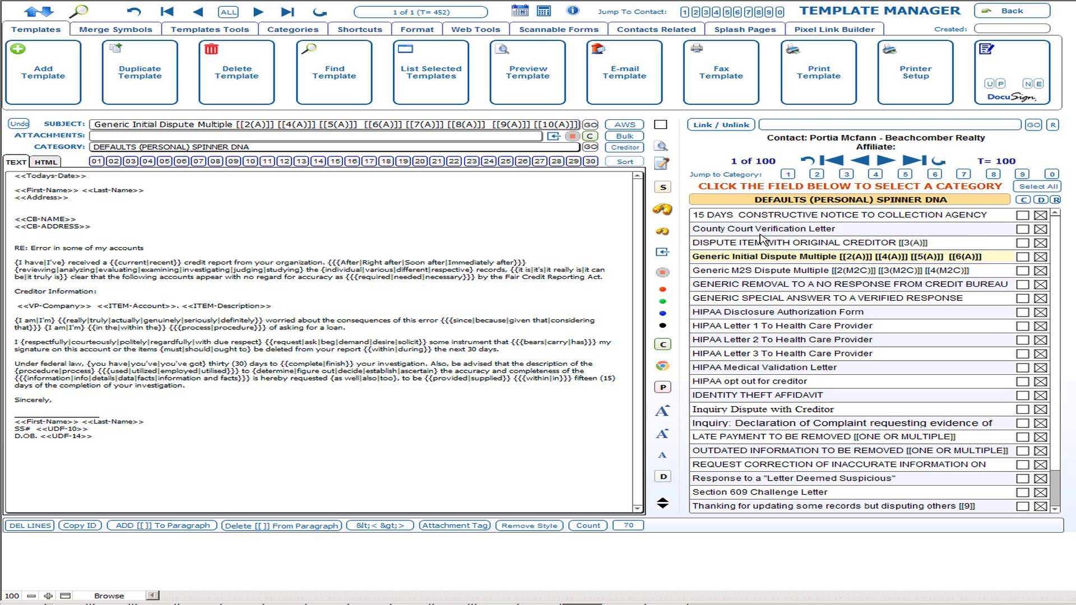
pyautogui.click(1032, 13)
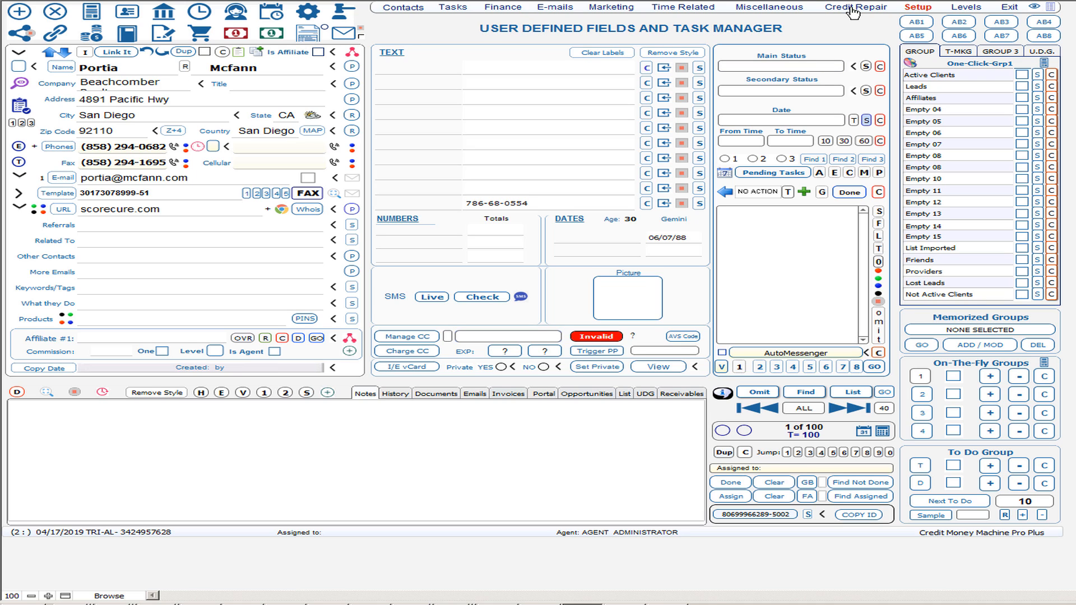
# In Dispute Center, reselect Charge Off - 3 on the Home Depot dispute to refresh its template.
pyautogui.click(341, 20)
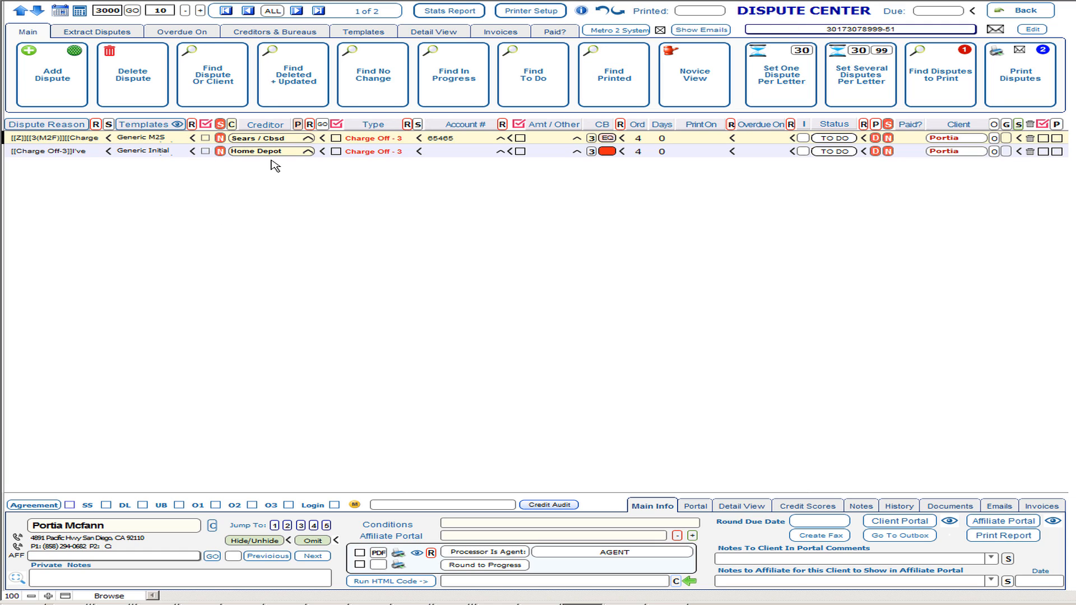
pyautogui.moveTo(373, 147)
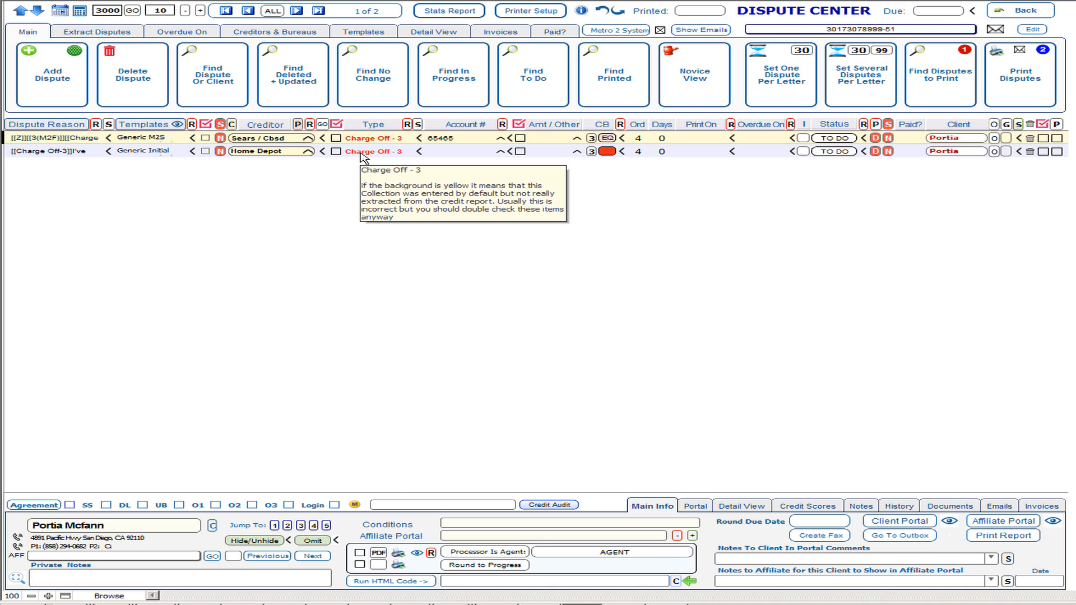
pyautogui.click(373, 153)
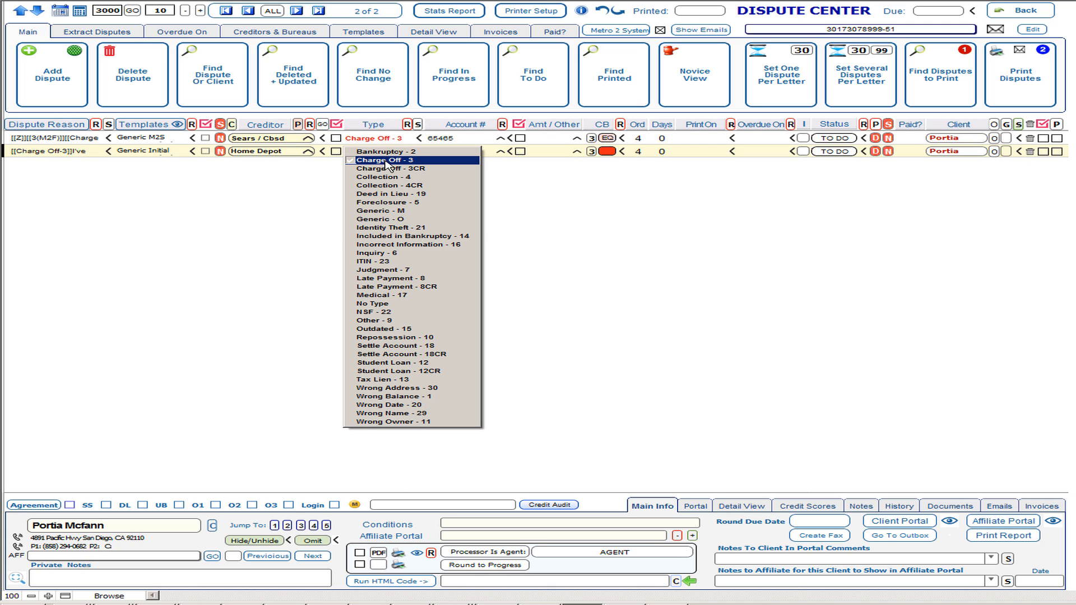
pyautogui.click(385, 161)
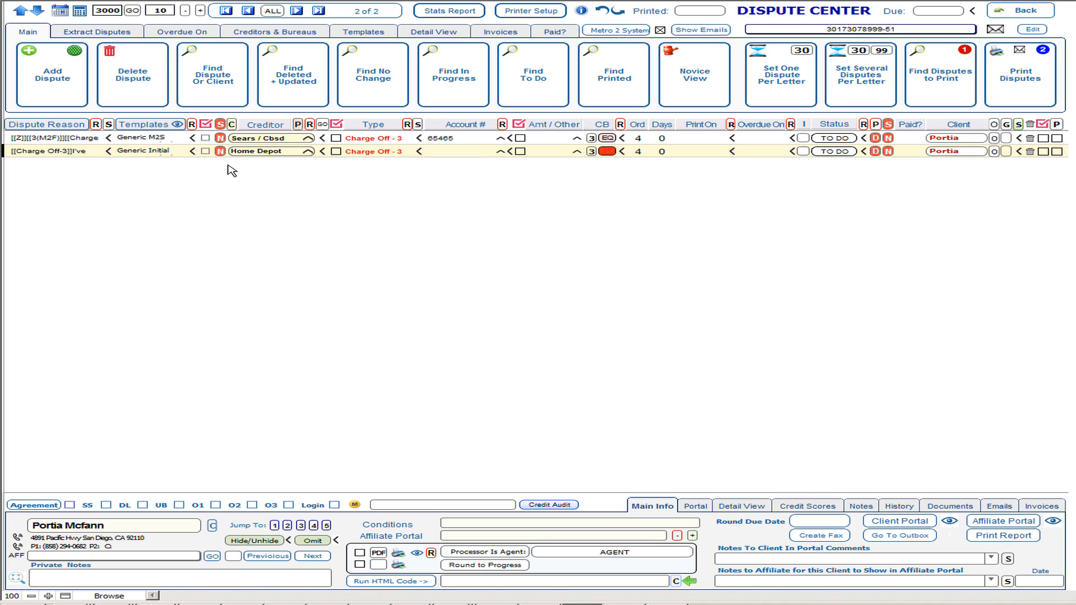